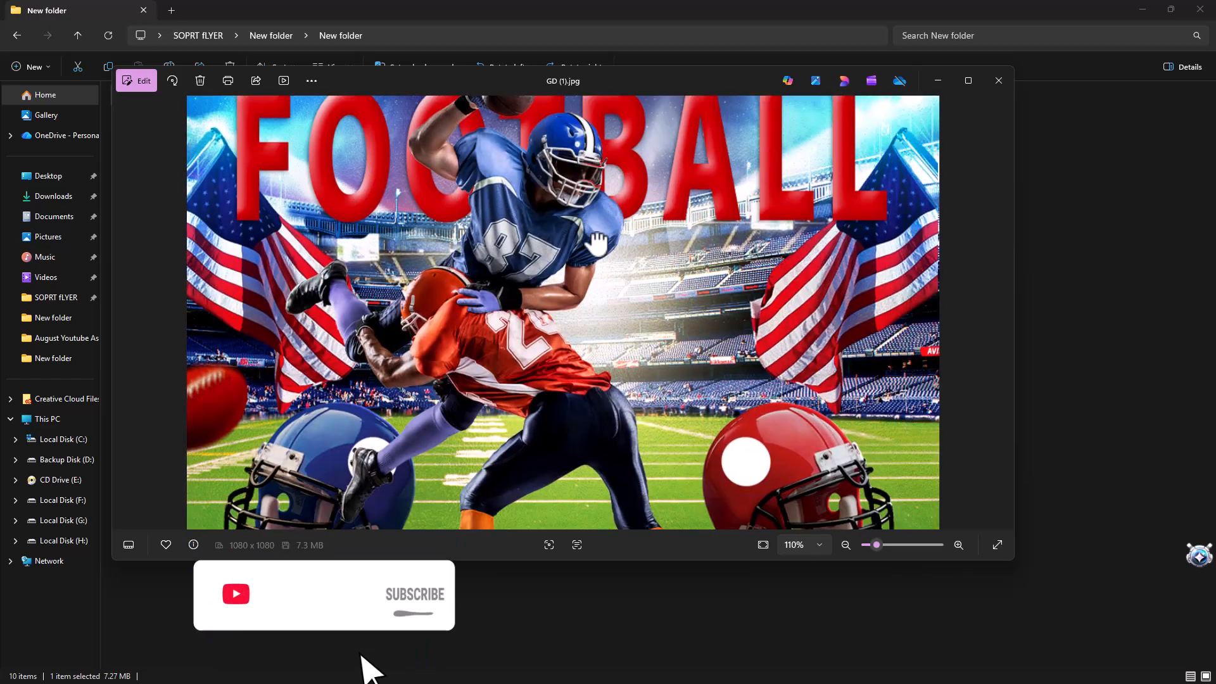
Examine the football flyer preview GD (1).jpg and the basketball flyer preview GD (2).jpg, including the basketball title lettering up close
{"action": "scroll", "coordinate": [651, 332], "scroll_direction": "down", "scroll_amount": 1}
{"action": "scroll", "coordinate": [651, 332], "scroll_direction": "down", "scroll_amount": 3}
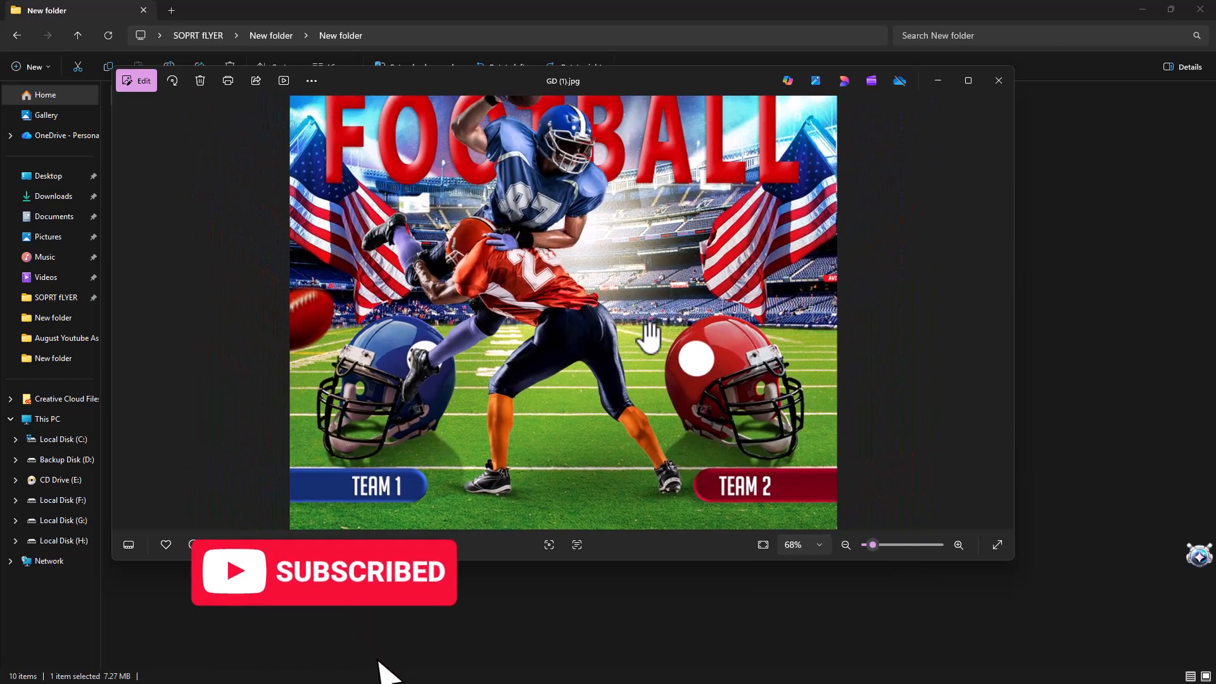
{"action": "left_click", "coordinate": [1003, 322]}
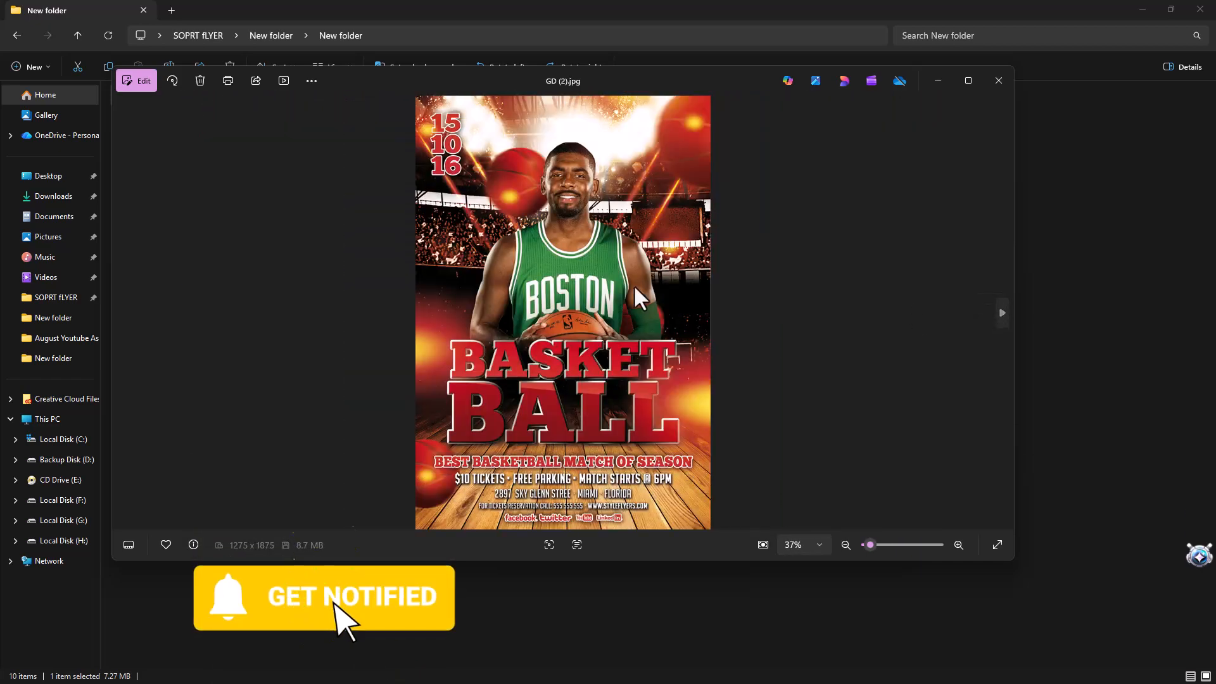
{"action": "scroll", "coordinate": [596, 253], "scroll_direction": "up", "scroll_amount": 3}
{"action": "left_click_drag", "start_coordinate": [597, 314], "coordinate": [600, 218]}
{"action": "scroll", "coordinate": [611, 352], "scroll_direction": "up", "scroll_amount": 3}
{"action": "mouse_move", "coordinate": [619, 367]}
{"action": "left_mouse_down"}
{"action": "mouse_move", "coordinate": [605, 213]}
{"action": "mouse_move", "coordinate": [625, 380]}
{"action": "left_mouse_up"}
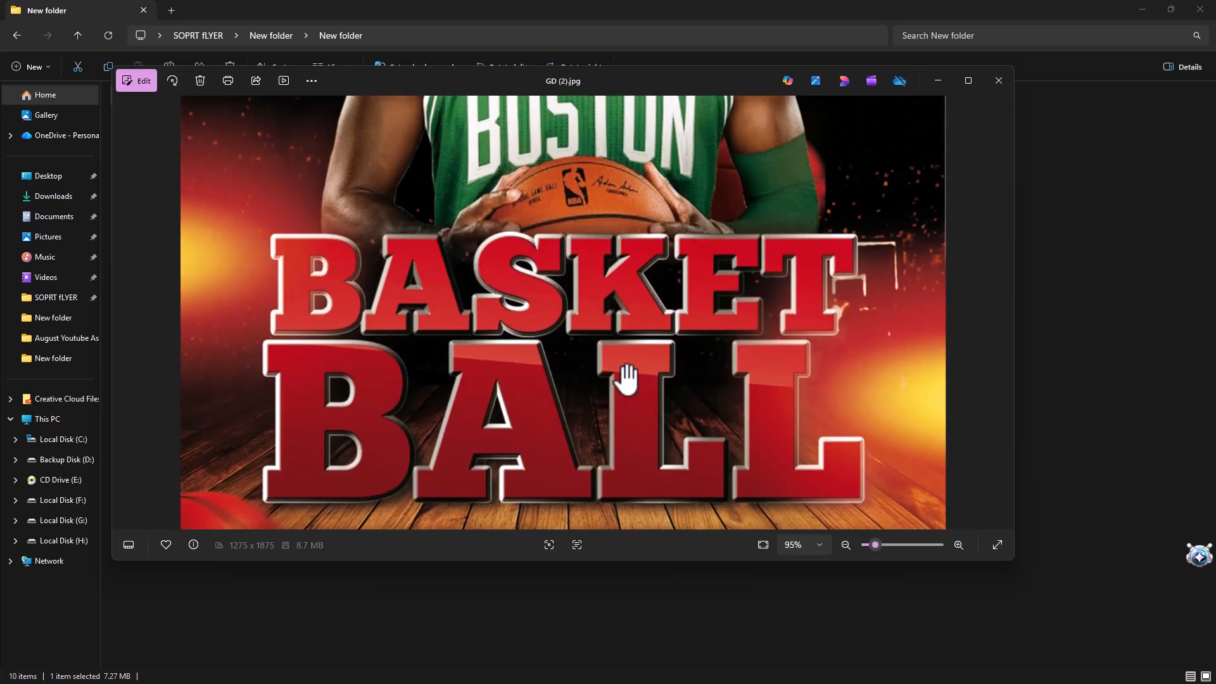
{"action": "scroll", "coordinate": [624, 370], "scroll_direction": "down", "scroll_amount": 5}
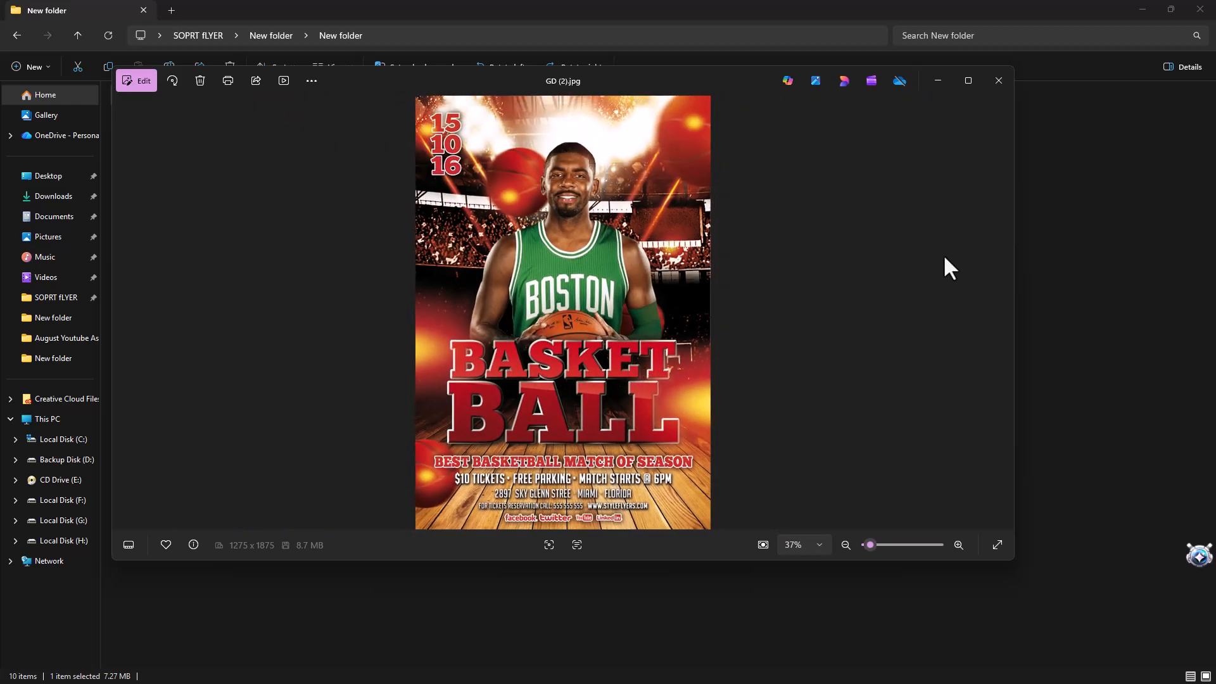
Examine the Game Day flyer preview GD (3).jpg, with a close look at its title and event details
{"action": "left_click", "coordinate": [994, 326]}
{"action": "scroll", "coordinate": [644, 359], "scroll_direction": "up", "scroll_amount": 5}
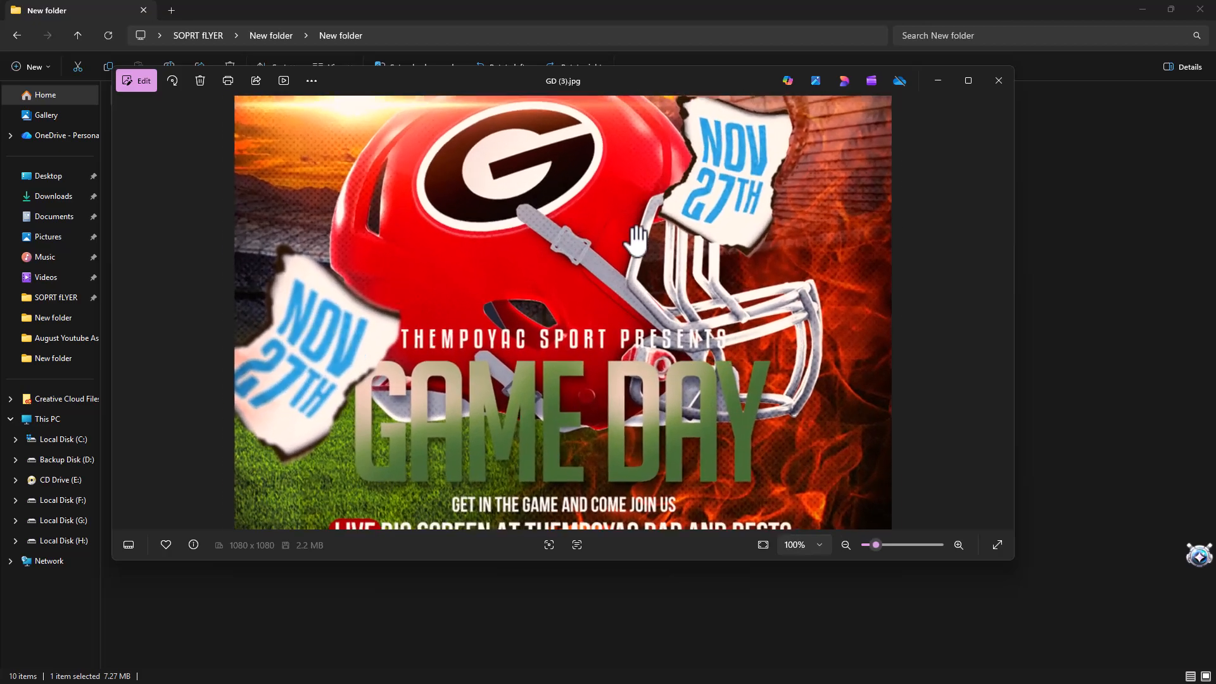
{"action": "left_click_drag", "start_coordinate": [607, 454], "coordinate": [610, 168]}
{"action": "scroll", "coordinate": [662, 361], "scroll_direction": "up", "scroll_amount": 5}
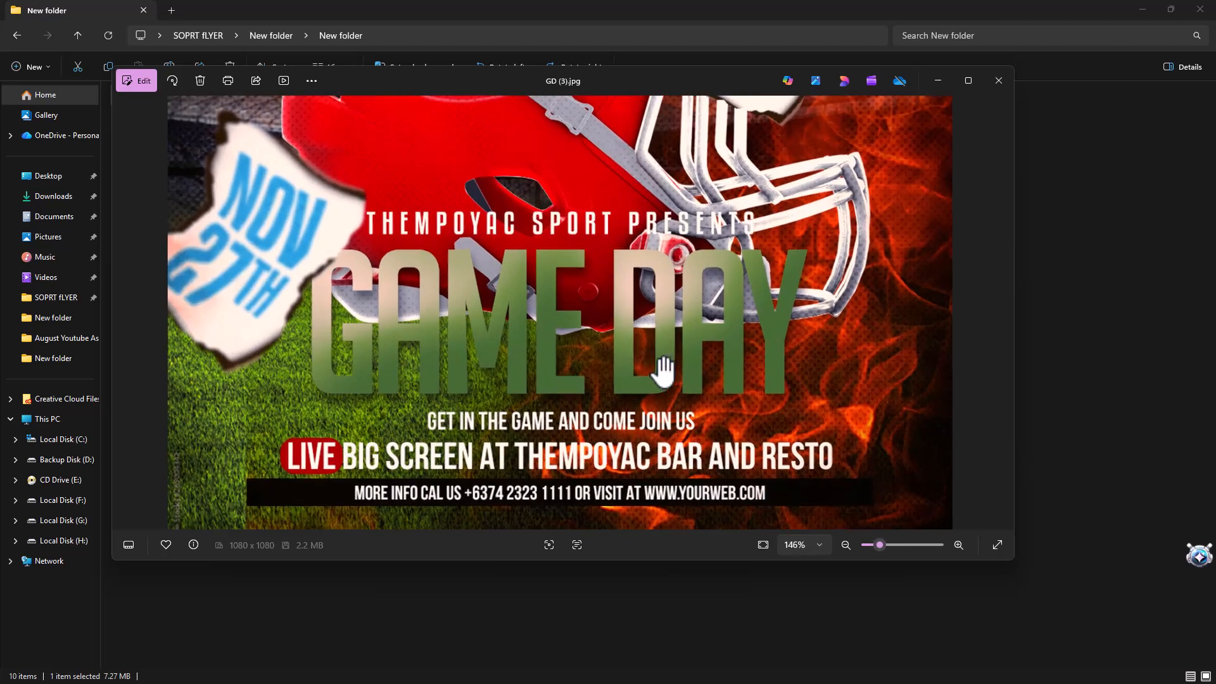
{"action": "left_click_drag", "start_coordinate": [662, 364], "coordinate": [654, 246]}
{"action": "scroll", "coordinate": [663, 356], "scroll_direction": "down", "scroll_amount": 6}
{"action": "scroll", "coordinate": [662, 357], "scroll_direction": "down", "scroll_amount": 3}
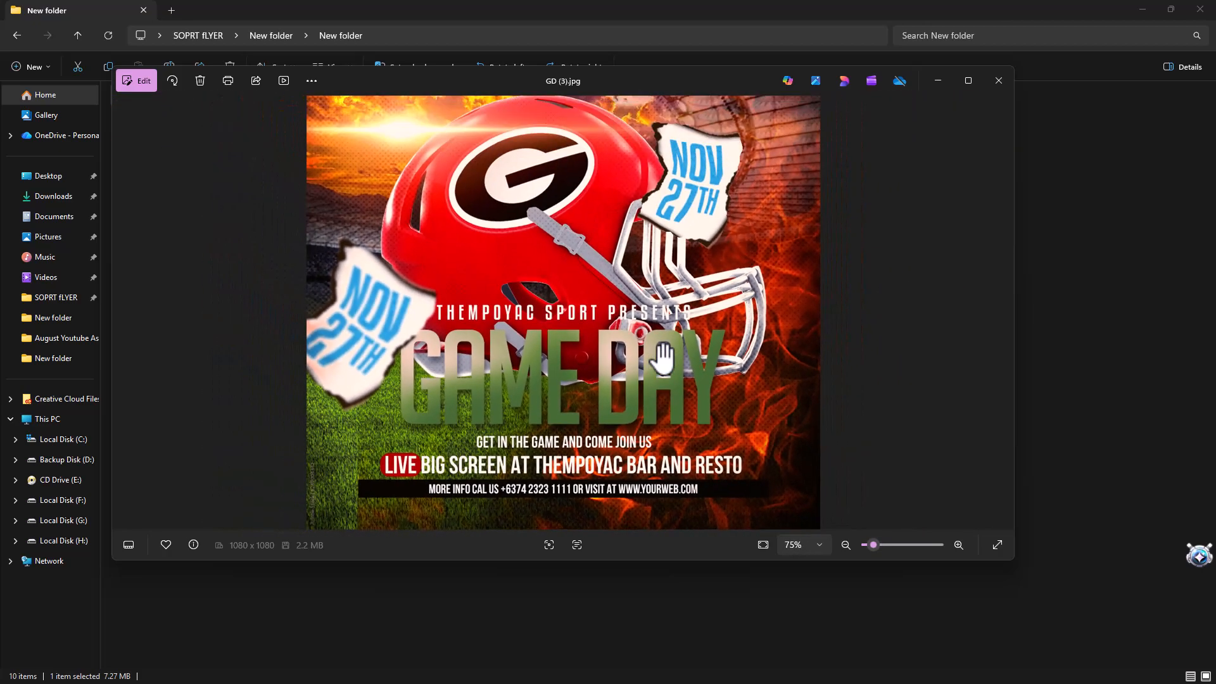
Examine the Match Day flyer preview GD (4).jpg, with a close look at its title and venue text
{"action": "left_click", "coordinate": [984, 319]}
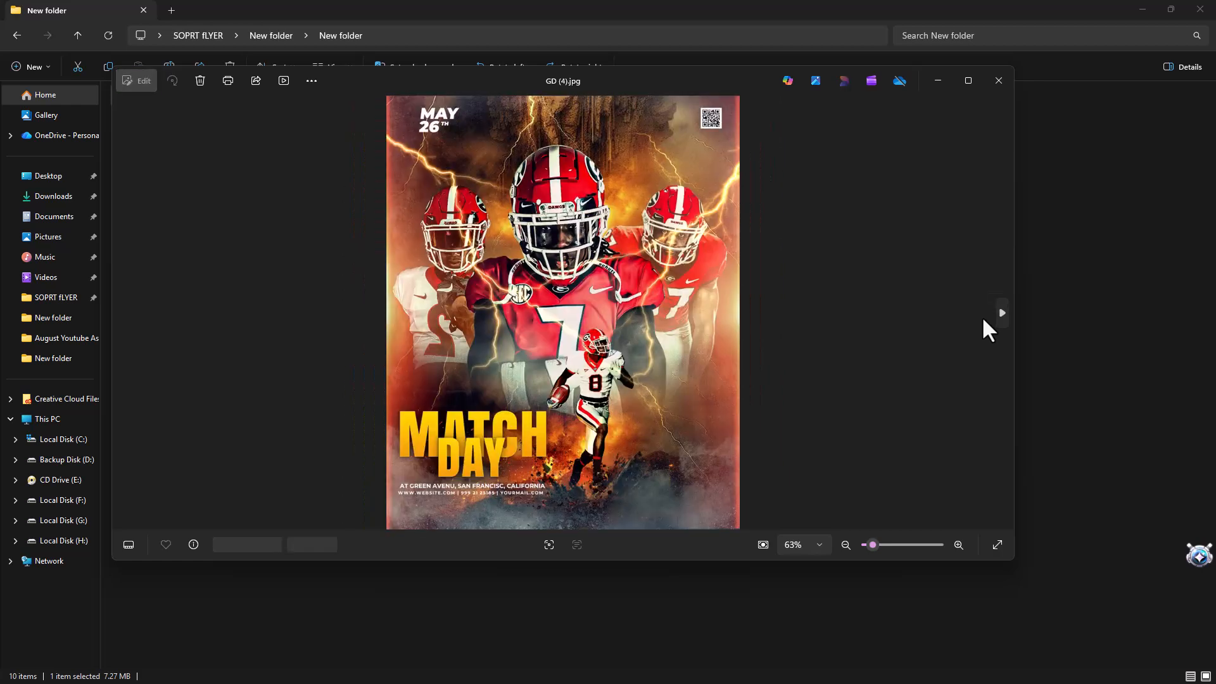
{"action": "scroll", "coordinate": [602, 390], "scroll_direction": "up", "scroll_amount": 3}
{"action": "left_click_drag", "start_coordinate": [602, 393], "coordinate": [594, 206]}
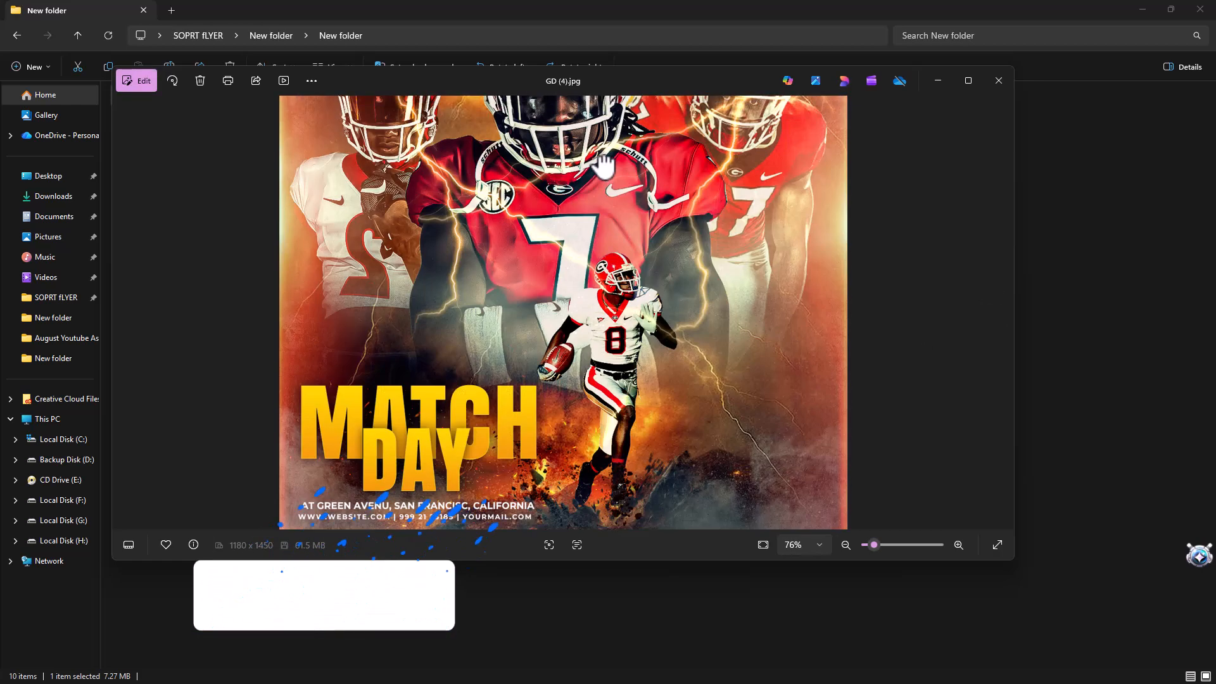
{"action": "scroll", "coordinate": [597, 367], "scroll_direction": "up", "scroll_amount": 5}
{"action": "left_click_drag", "start_coordinate": [597, 367], "coordinate": [595, 208]}
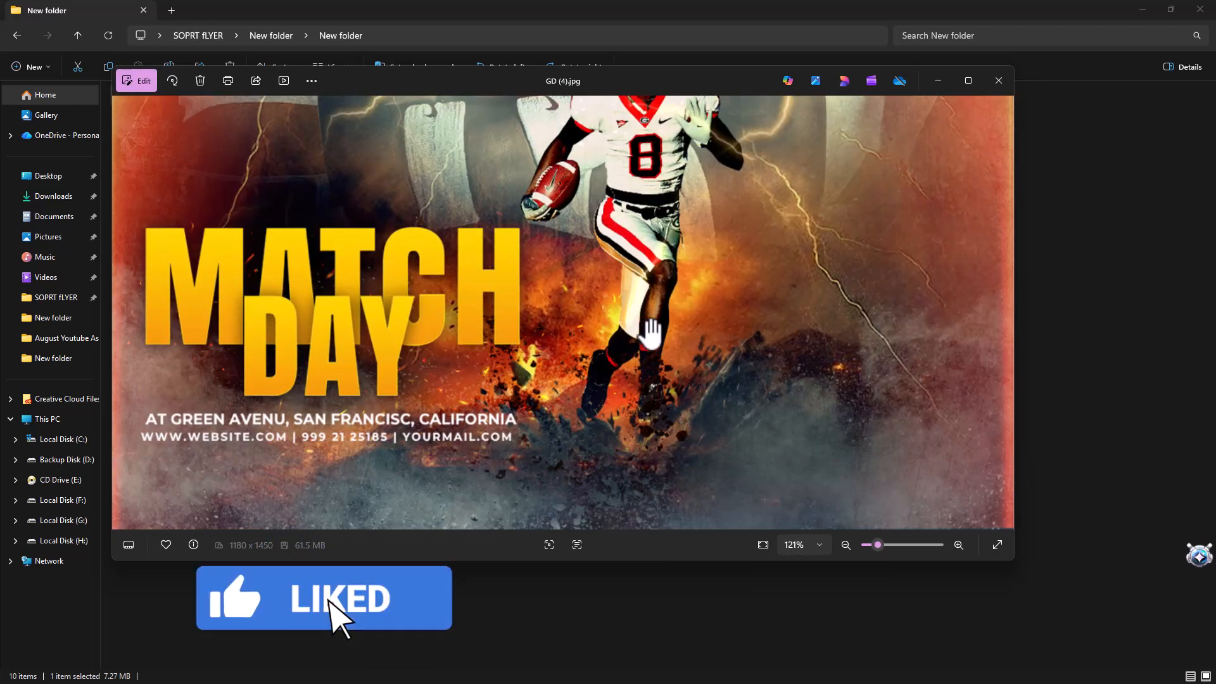
{"action": "scroll", "coordinate": [634, 285], "scroll_direction": "down", "scroll_amount": 8}
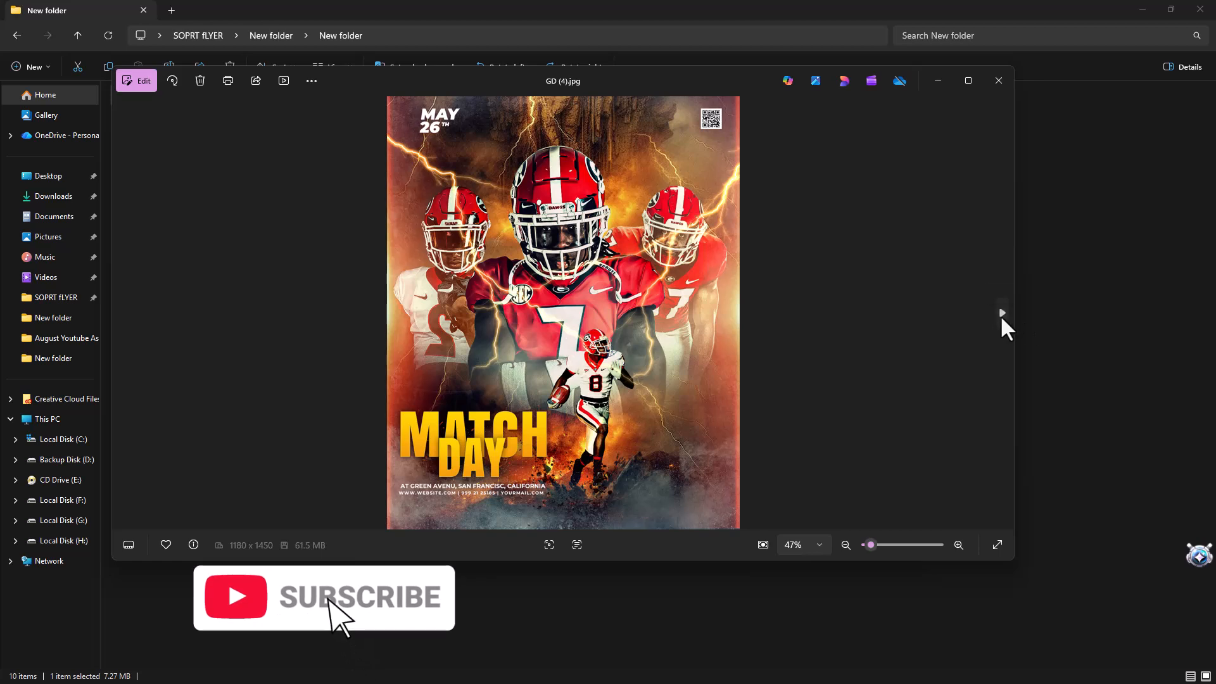
Examine the Soccer Game flyer preview GD (5).jpg, with a close look at its title and the three players
{"action": "left_click", "coordinate": [997, 317]}
{"action": "scroll", "coordinate": [652, 253], "scroll_direction": "up", "scroll_amount": 3}
{"action": "left_click_drag", "start_coordinate": [651, 254], "coordinate": [624, 150]}
{"action": "scroll", "coordinate": [589, 362], "scroll_direction": "up", "scroll_amount": 2}
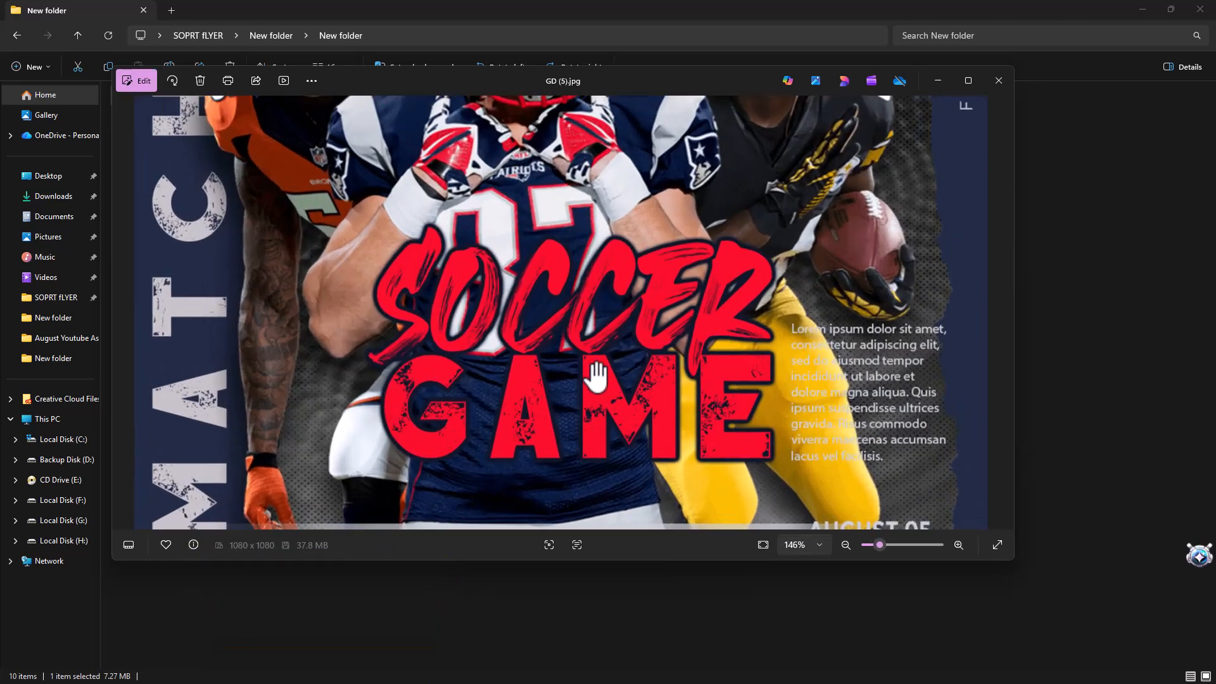
{"action": "left_click_drag", "start_coordinate": [597, 377], "coordinate": [618, 420]}
{"action": "left_click_drag", "start_coordinate": [626, 289], "coordinate": [636, 451]}
{"action": "scroll", "coordinate": [635, 451], "scroll_direction": "down", "scroll_amount": 2}
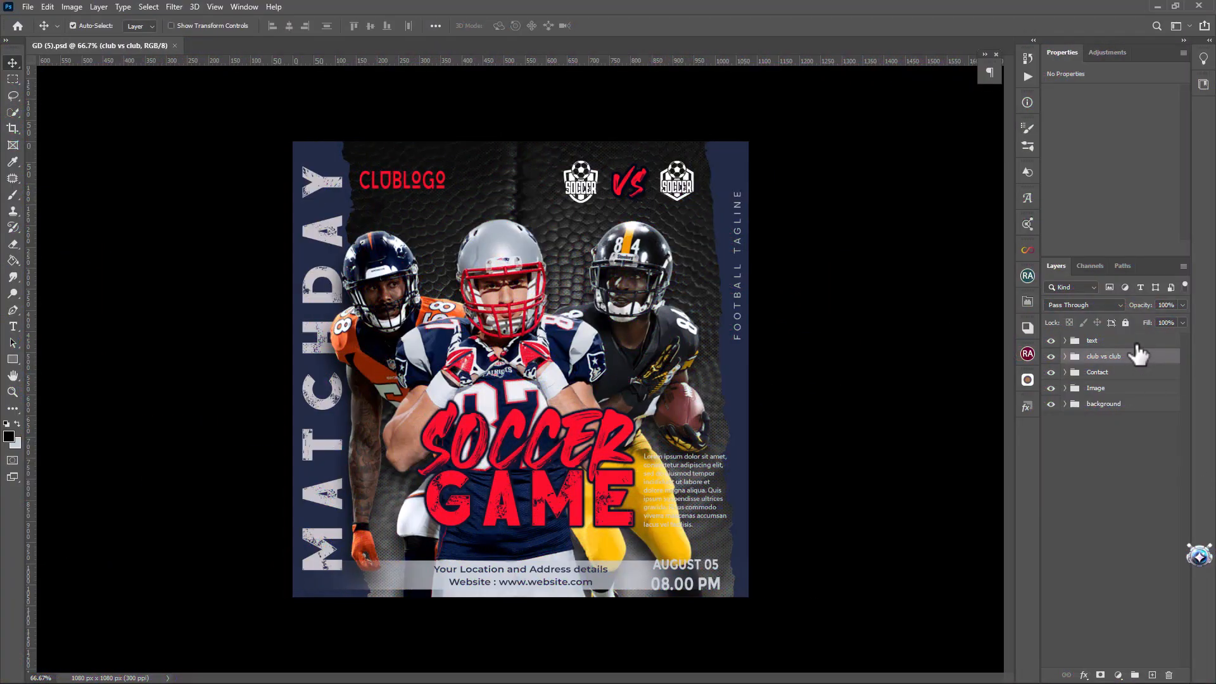
In Photoshop, inspect what each layer group of GD (5).psd contains by hiding and reshowing text, club vs club, Contact, Image and background individually
{"action": "left_click", "coordinate": [1083, 344]}
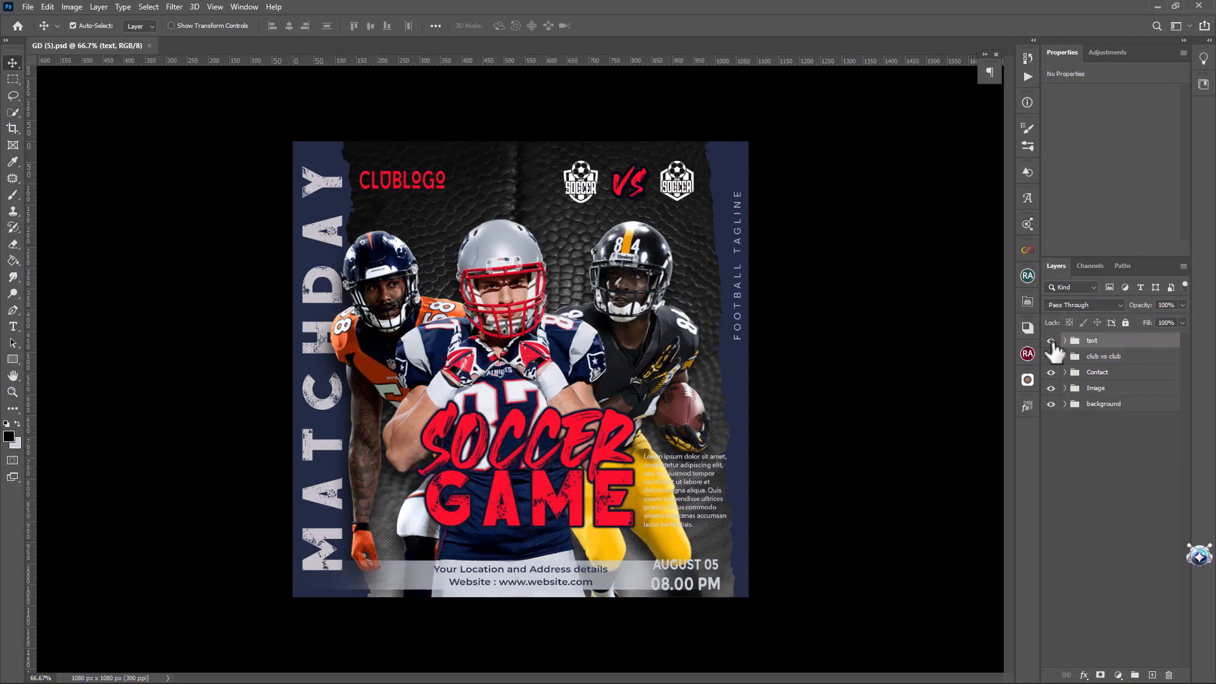
{"action": "left_click", "coordinate": [1053, 341]}
{"action": "left_click", "coordinate": [1053, 341]}
{"action": "left_click", "coordinate": [1052, 357]}
{"action": "left_click", "coordinate": [1052, 356]}
{"action": "left_click", "coordinate": [1051, 373]}
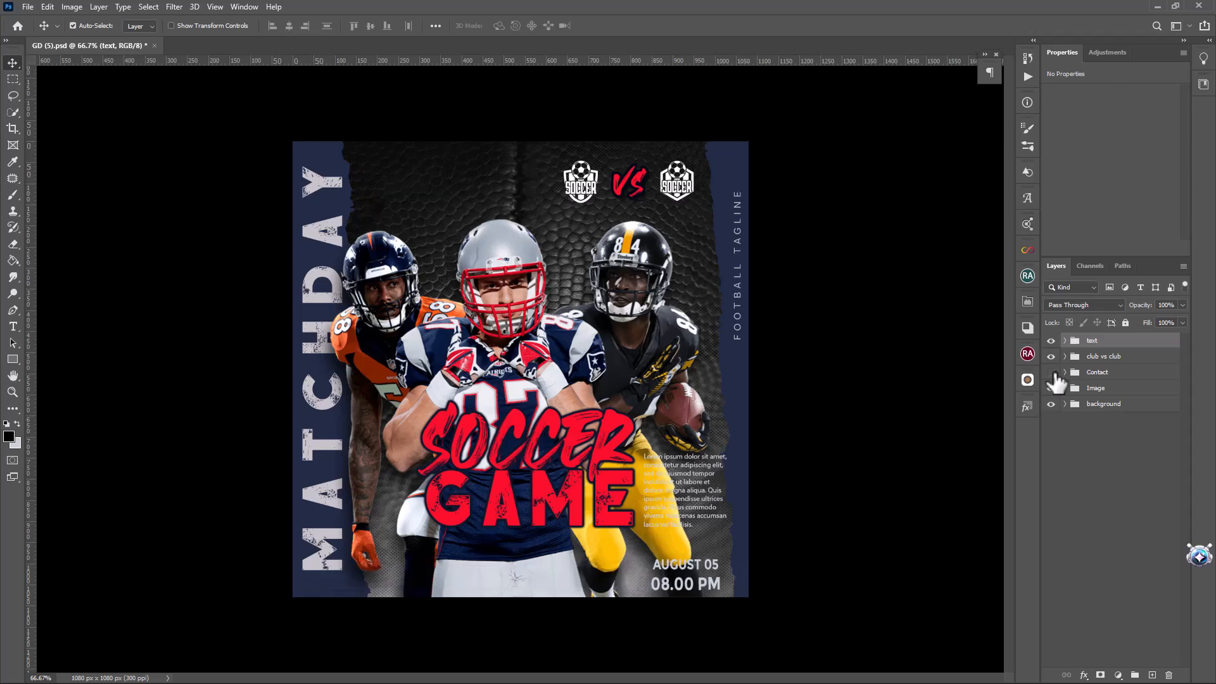
{"action": "left_click", "coordinate": [1051, 373]}
{"action": "left_click", "coordinate": [1052, 388]}
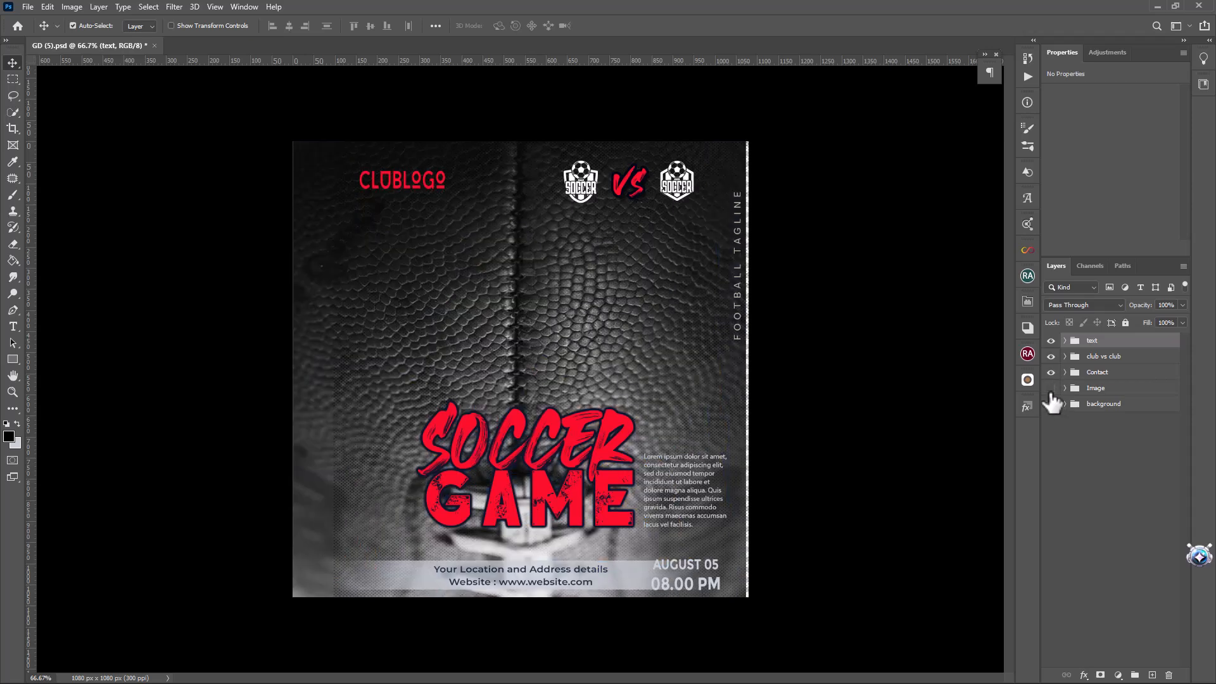
{"action": "left_click", "coordinate": [1051, 388]}
{"action": "left_click", "coordinate": [1052, 404]}
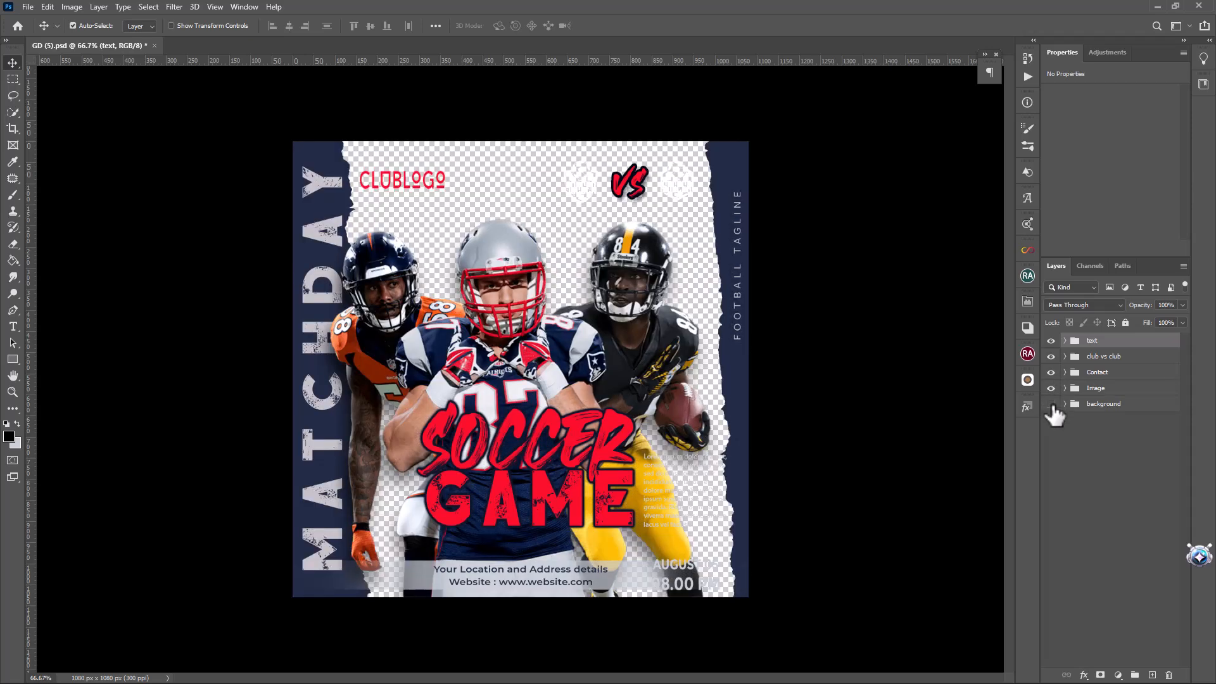
{"action": "left_click", "coordinate": [1051, 404]}
Place the ggg image above the Player layer in the Image group, scaled to 74.38%
{"action": "left_click", "coordinate": [1096, 389]}
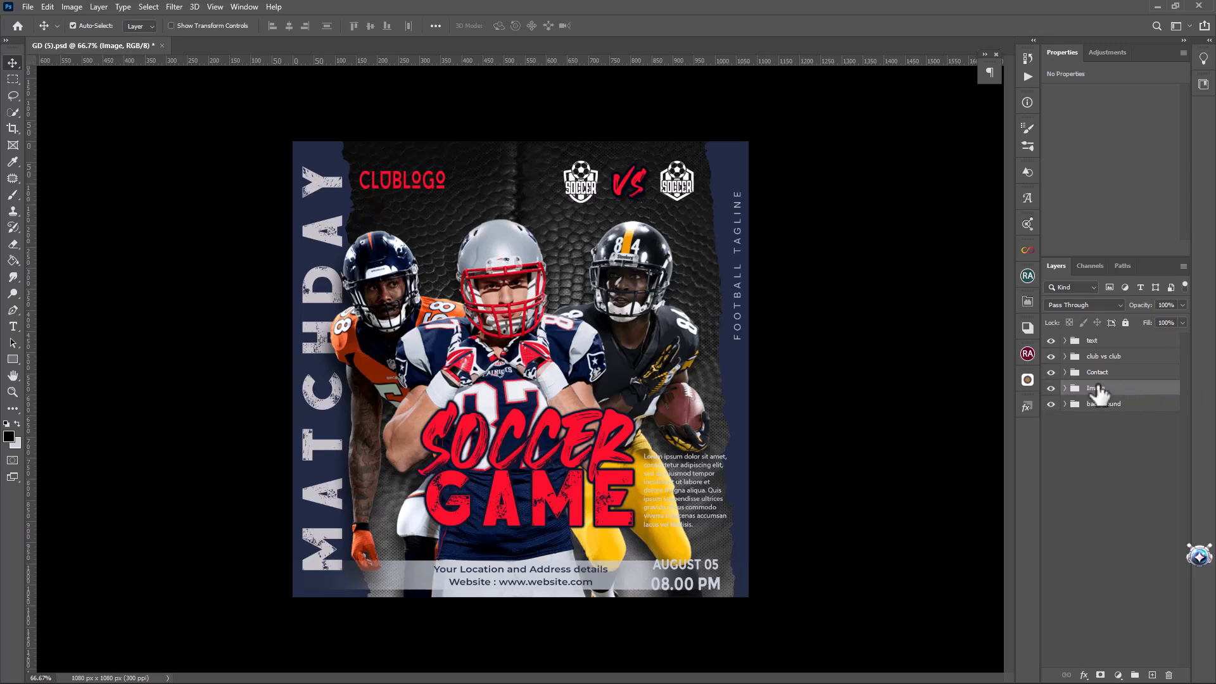
{"action": "left_click", "coordinate": [1066, 388]}
{"action": "left_click", "coordinate": [1131, 410]}
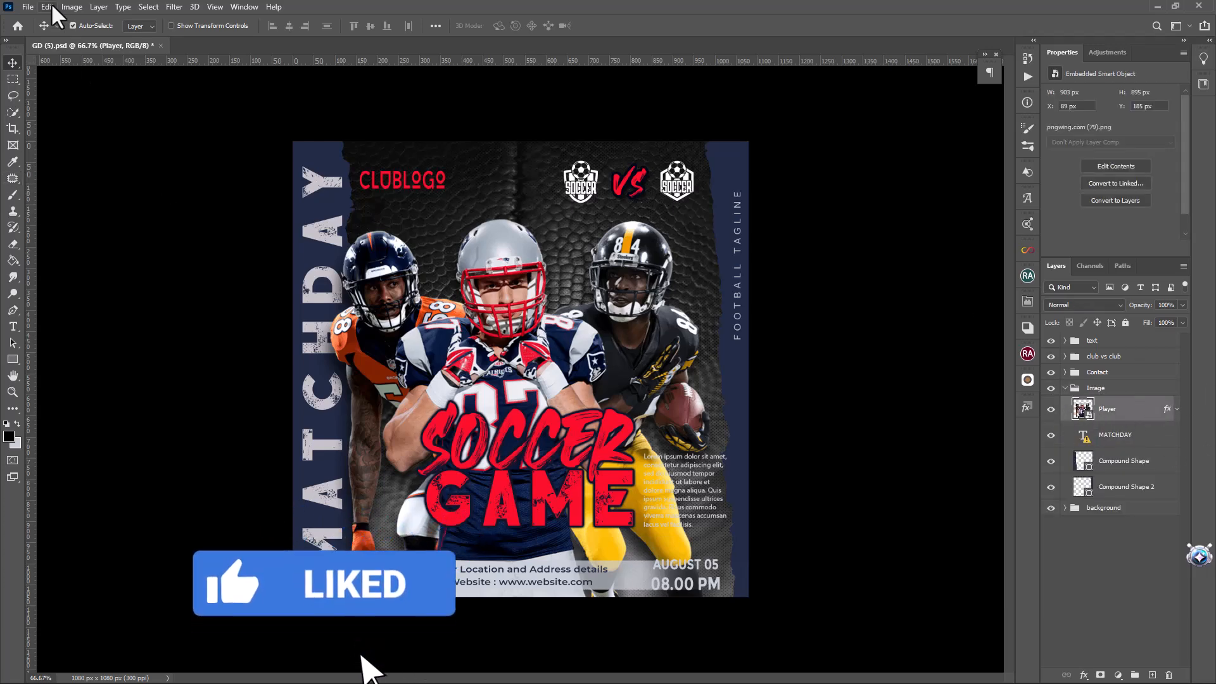
{"action": "left_click", "coordinate": [27, 7]}
{"action": "left_click", "coordinate": [64, 257]}
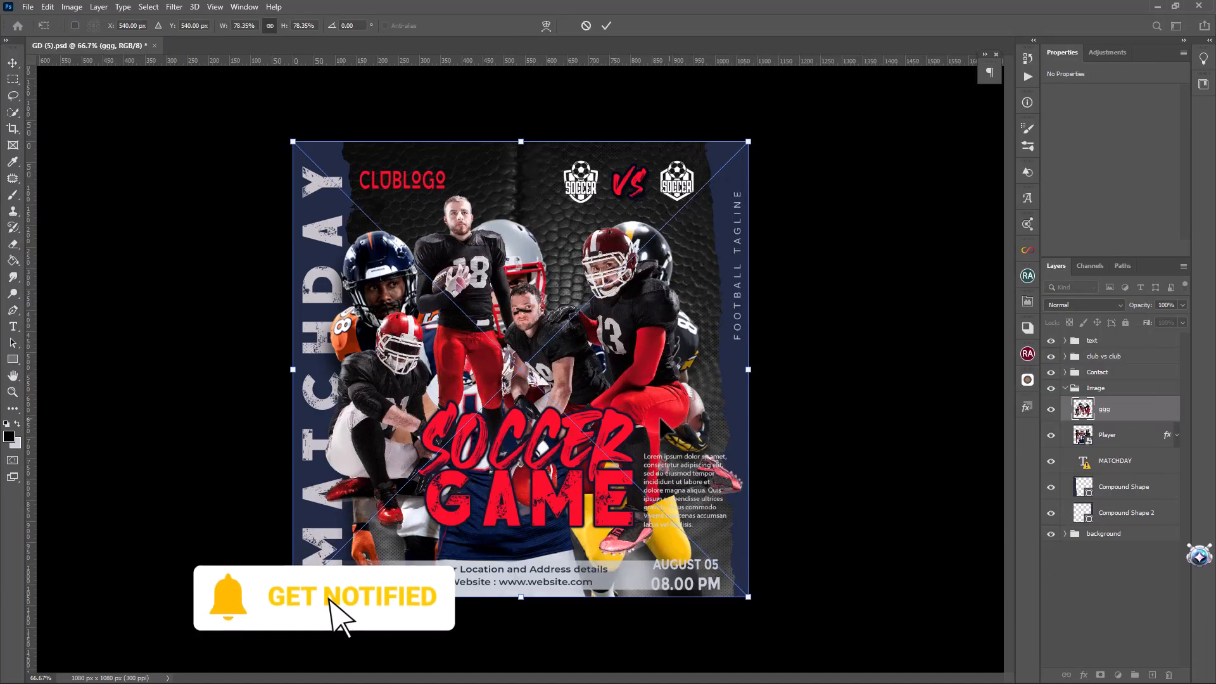
{"action": "key", "text": "Return"}
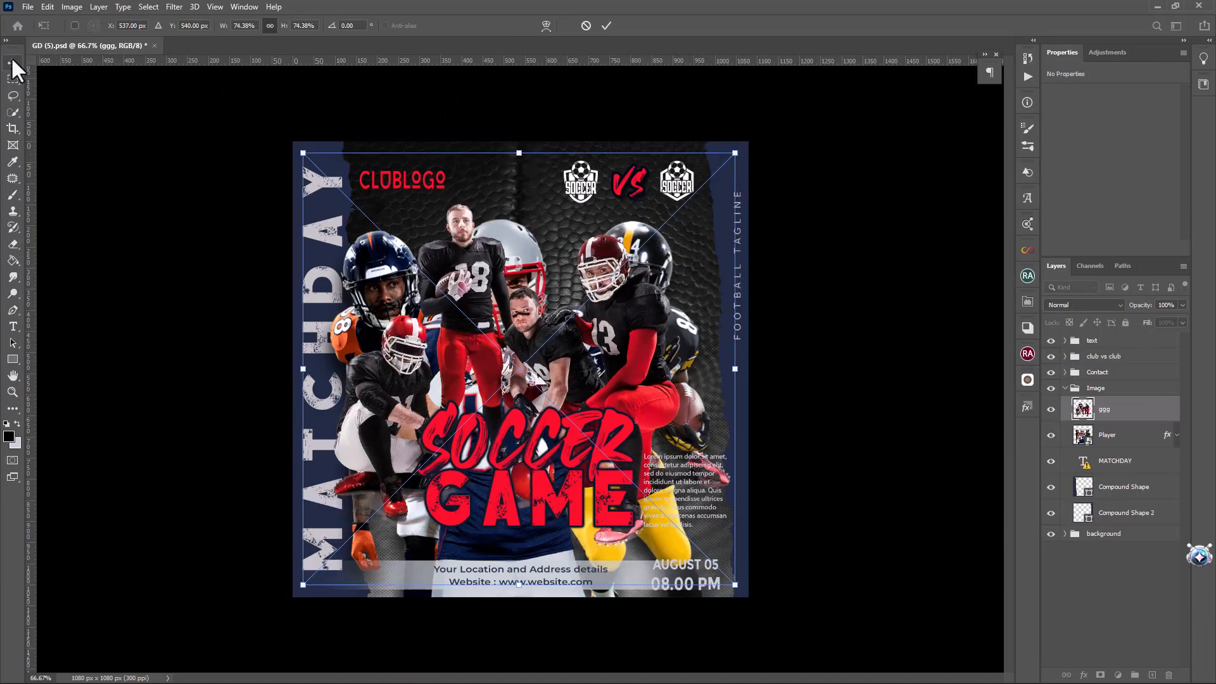
Hide the original Player layer in the Image group
{"action": "left_click", "coordinate": [1052, 435]}
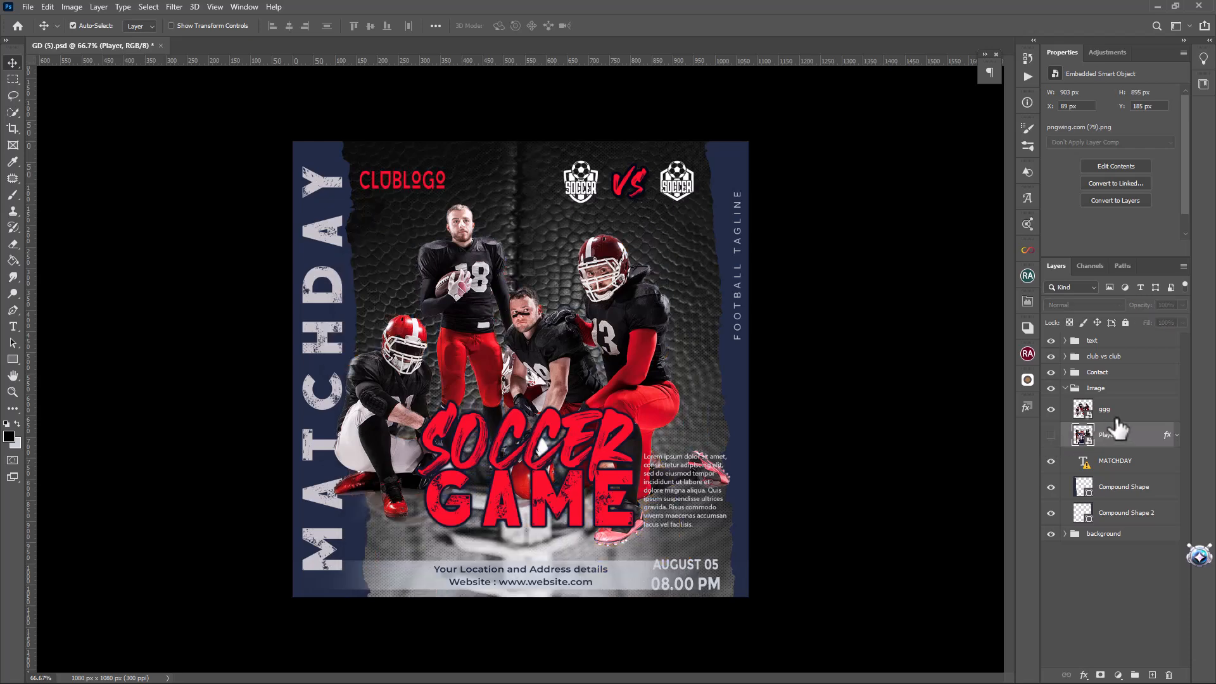
{"action": "left_click", "coordinate": [1115, 444]}
{"action": "left_click", "coordinate": [1051, 435]}
Free transform the ggg players image and move it up to X 100 px, Y 100 px
{"action": "left_click", "coordinate": [1124, 416]}
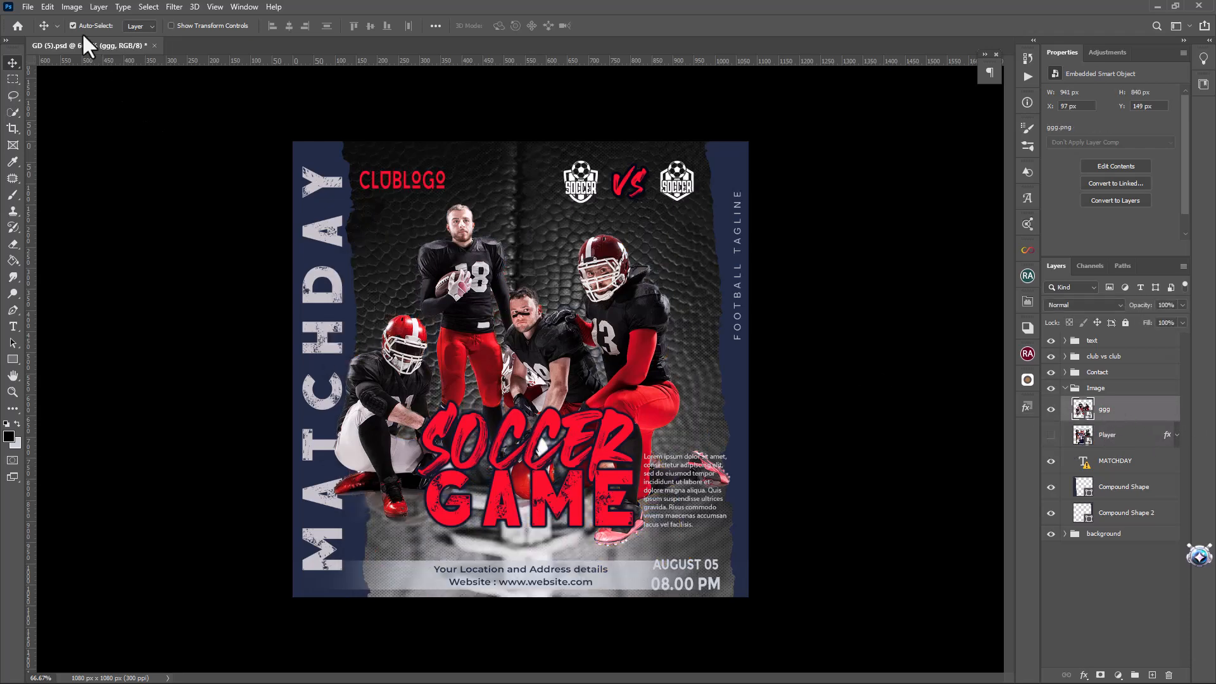
{"action": "left_click", "coordinate": [51, 6]}
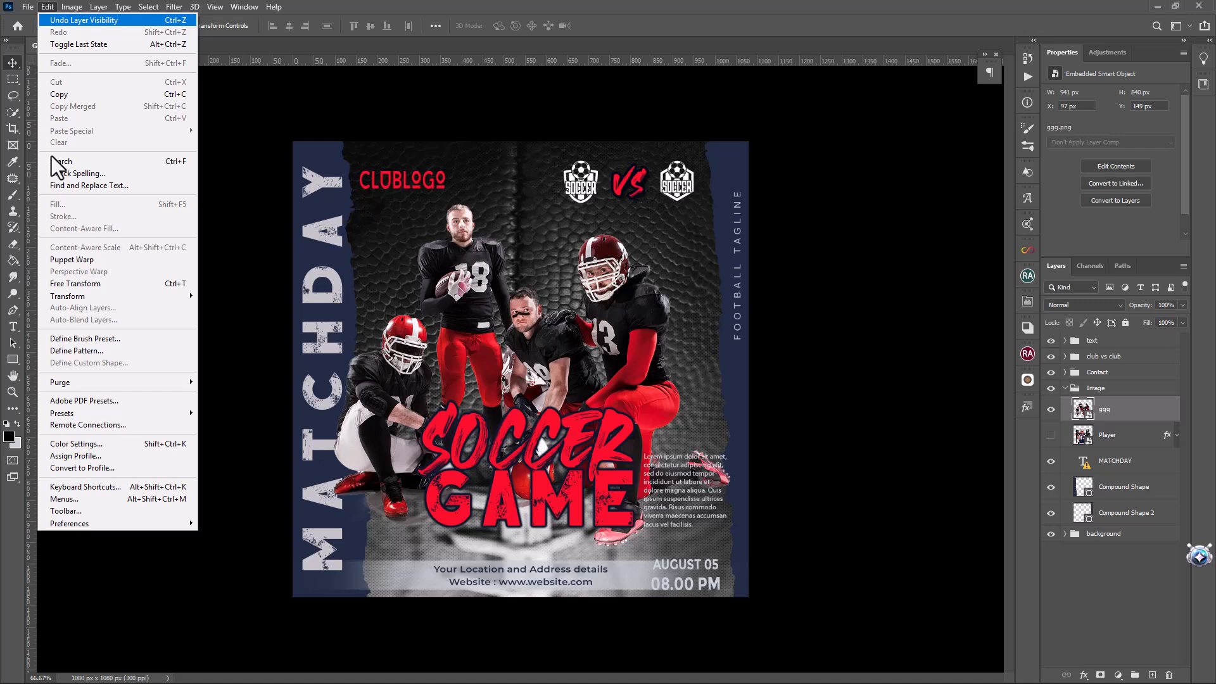
{"action": "left_click", "coordinate": [81, 286]}
{"action": "mouse_move", "coordinate": [641, 358]}
{"action": "left_mouse_down"}
{"action": "mouse_move", "coordinate": [635, 326]}
{"action": "mouse_move", "coordinate": [640, 344]}
{"action": "left_mouse_up"}
{"action": "key", "text": "Return"}
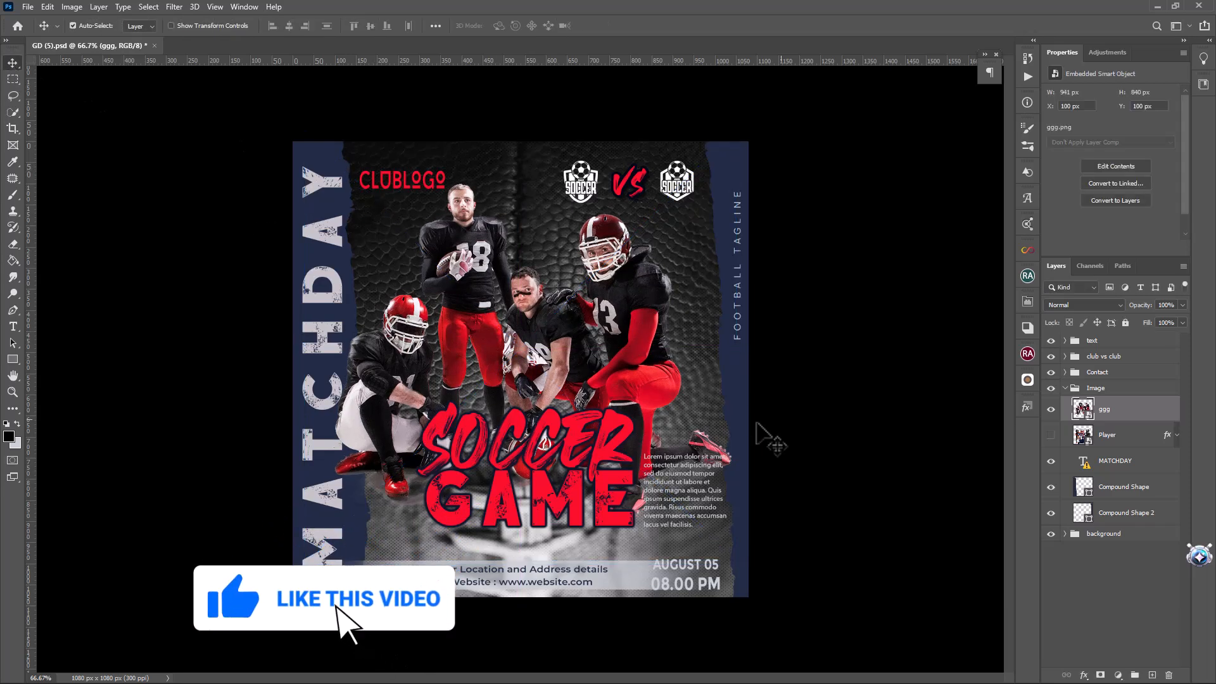
Rotate the Compound Shape strip behind MATCHDAY by about 1.84° and shift it about 9 px horizontally and 30 px vertically
{"action": "left_click", "coordinate": [1134, 515]}
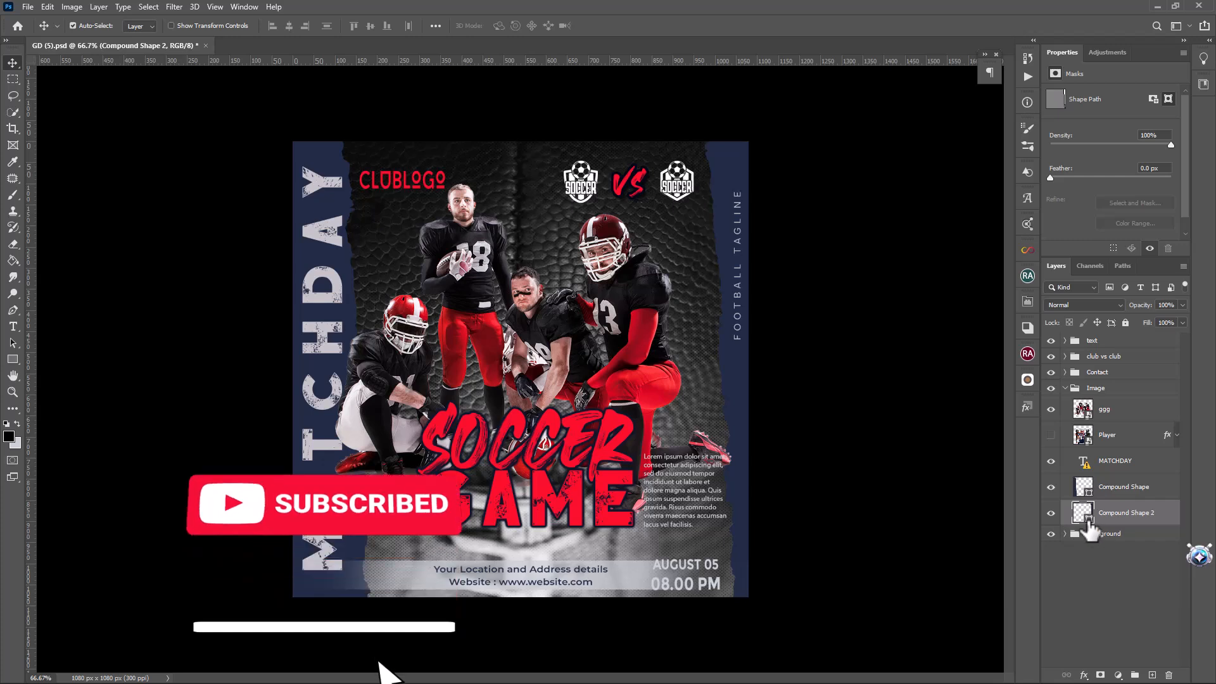
{"action": "left_click", "coordinate": [1101, 487]}
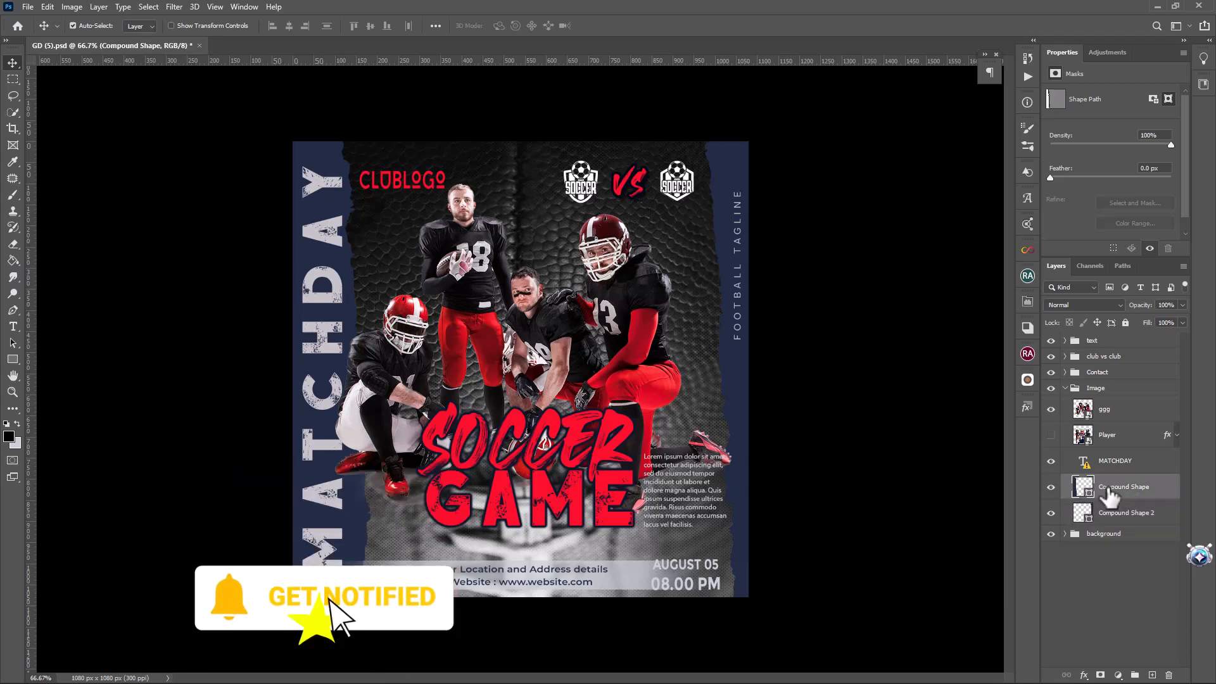
{"action": "left_click", "coordinate": [48, 7]}
{"action": "left_click", "coordinate": [126, 290]}
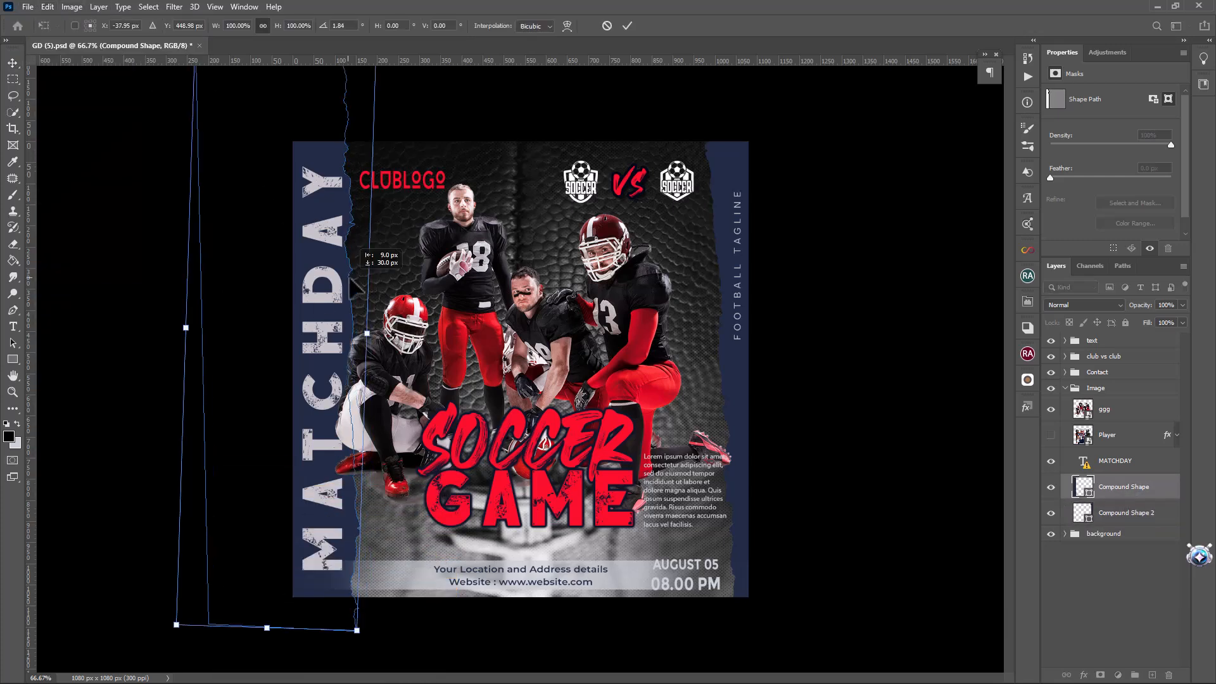
{"action": "key", "text": "Return"}
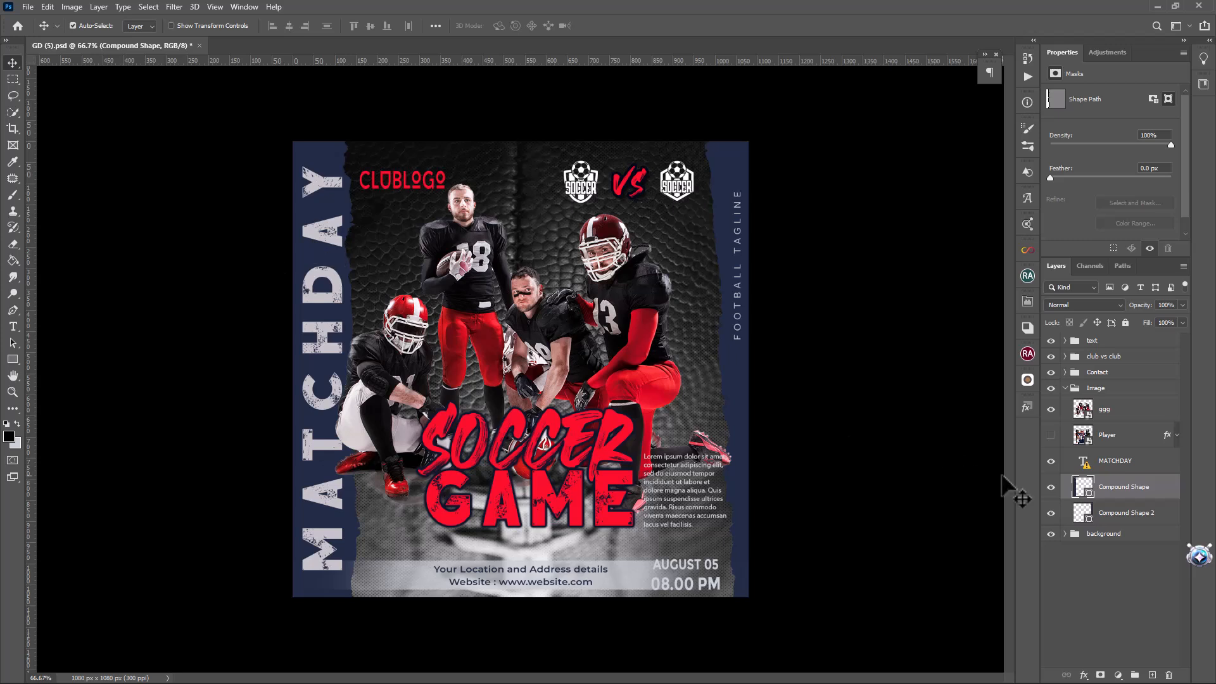
Recolor the Compound Shape strip behind MATCHDAY to the red d50b24 sampled from the kneeling player's uniform
{"action": "double_click", "coordinate": [1085, 494]}
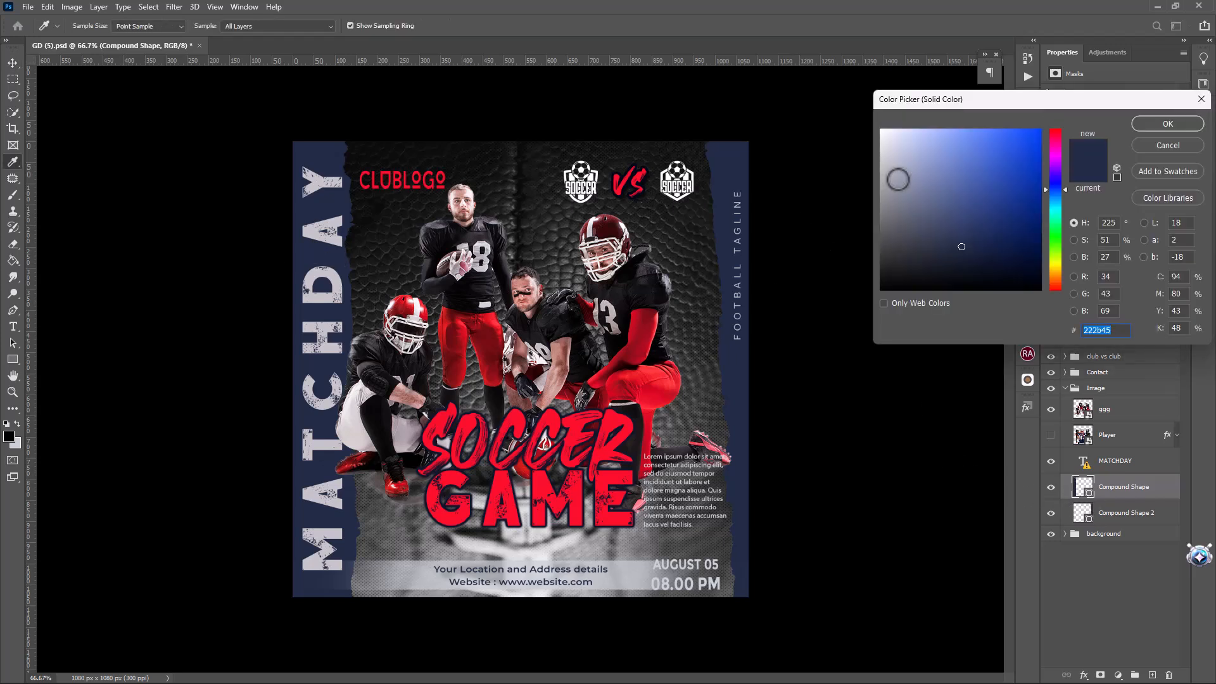
{"action": "left_click", "coordinate": [650, 392]}
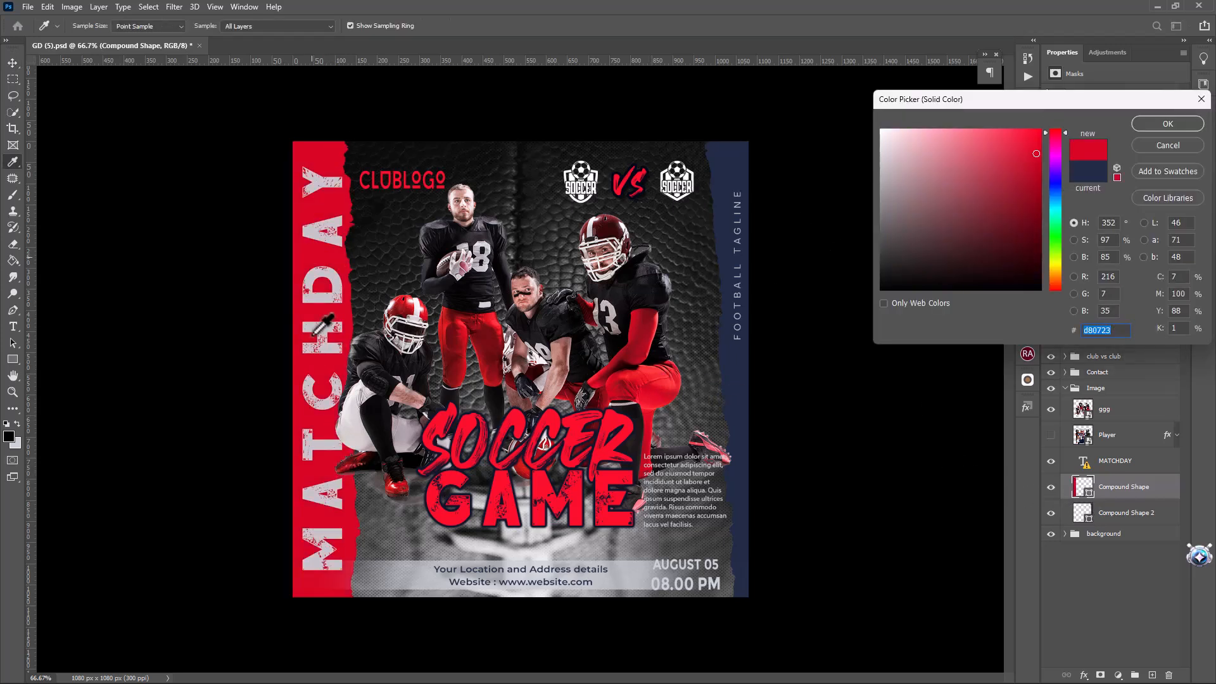
{"action": "left_click", "coordinate": [359, 470]}
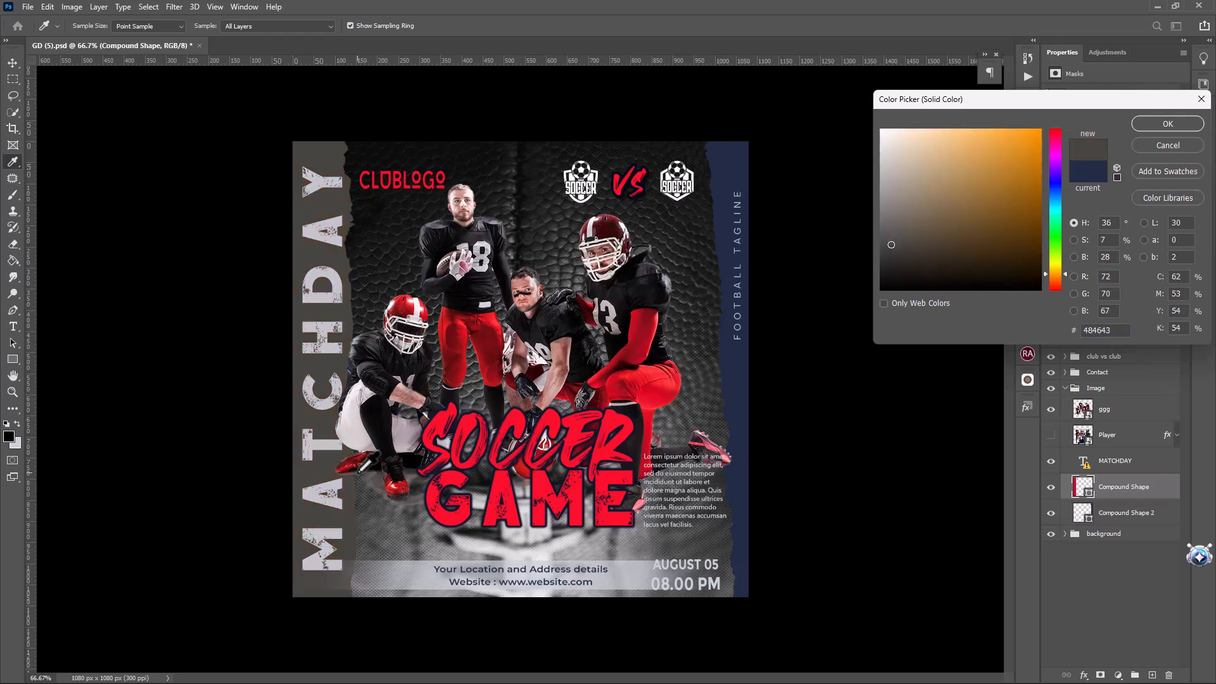
{"action": "left_click", "coordinate": [342, 476]}
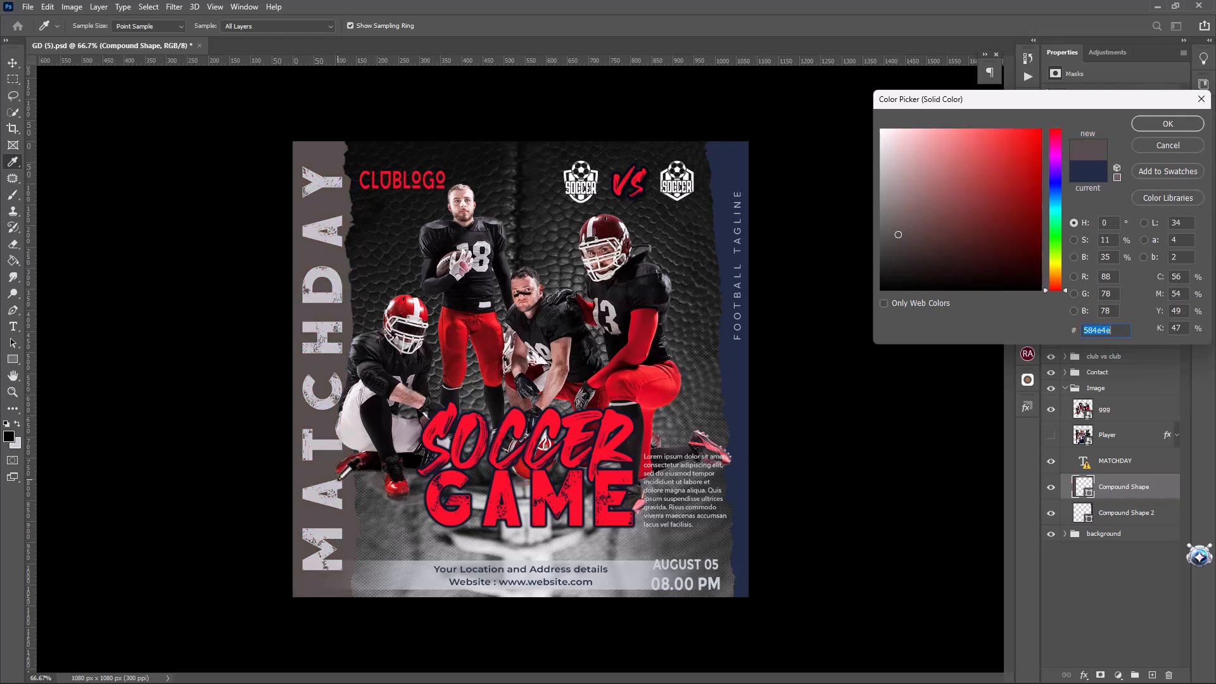
{"action": "left_click", "coordinate": [667, 397]}
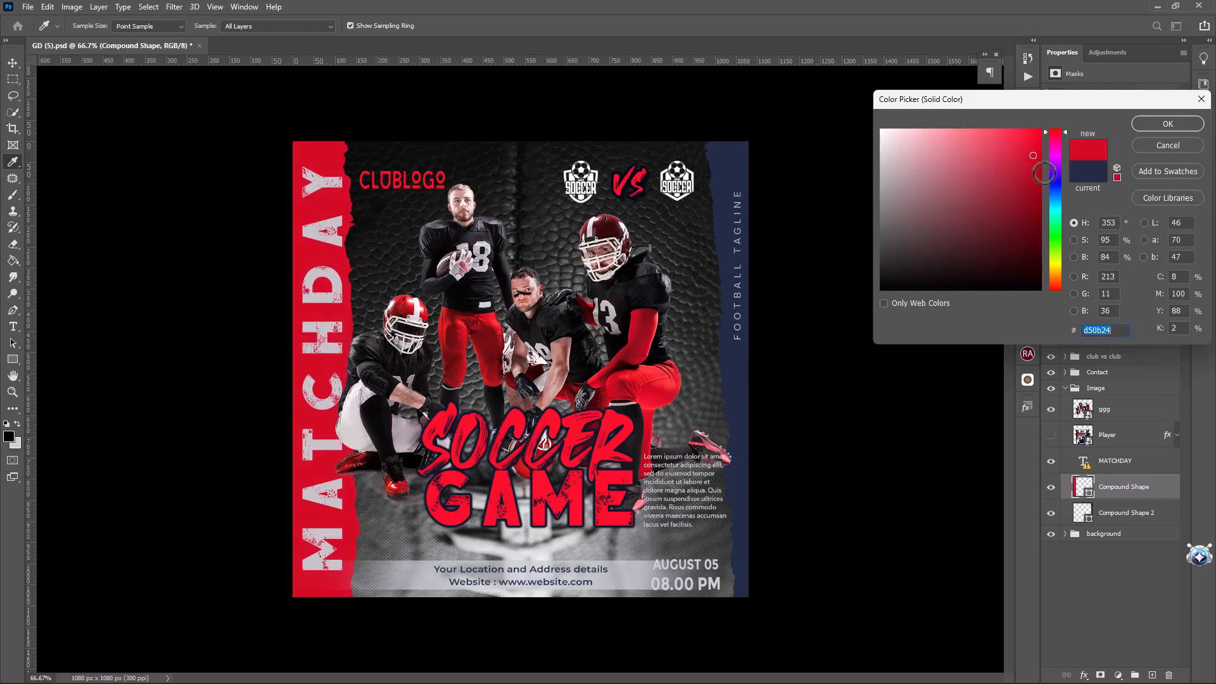
{"action": "left_click", "coordinate": [1168, 124]}
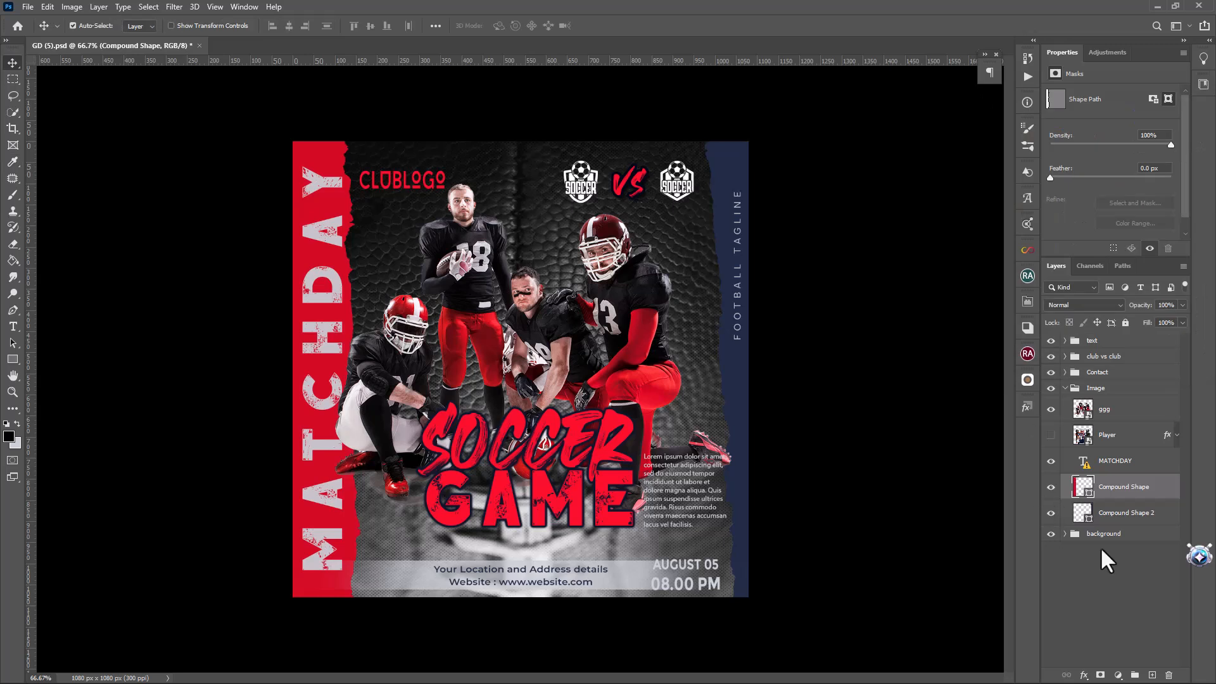
Recolor Compound Shape 2 behind FOOTBALL TAGLINE to the red d50b24 sampled from the MATCHDAY strip
{"action": "left_click", "coordinate": [1109, 523]}
{"action": "double_click", "coordinate": [1089, 521]}
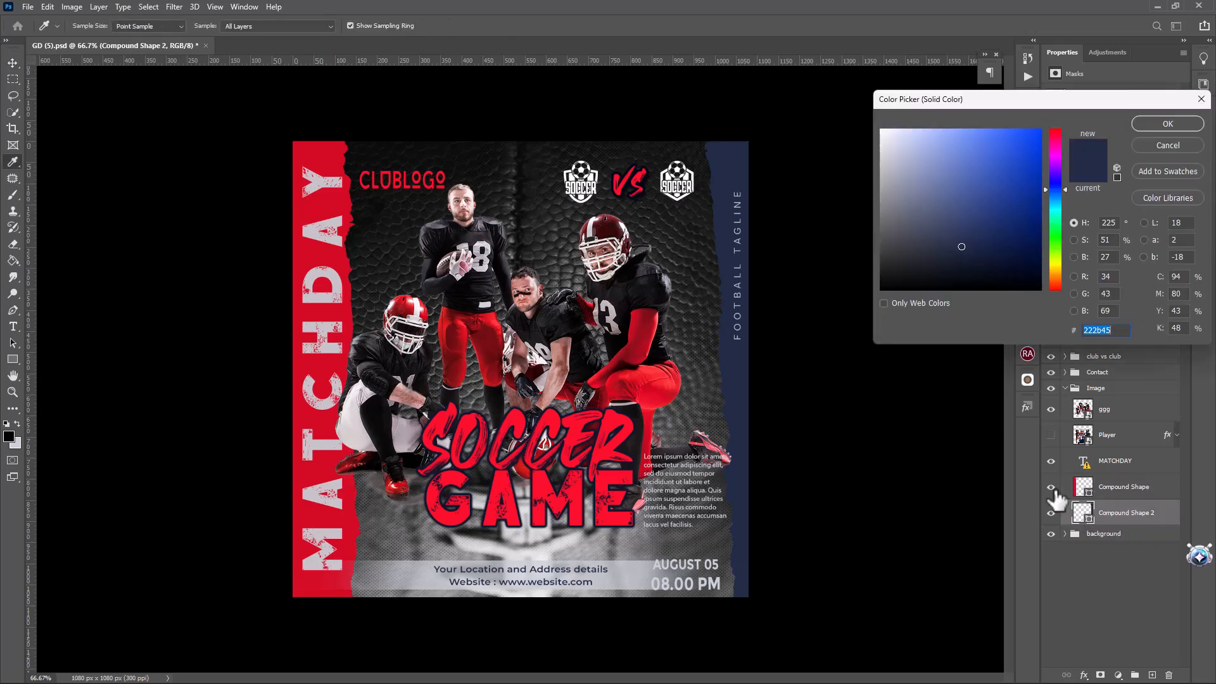
{"action": "left_click", "coordinate": [305, 257]}
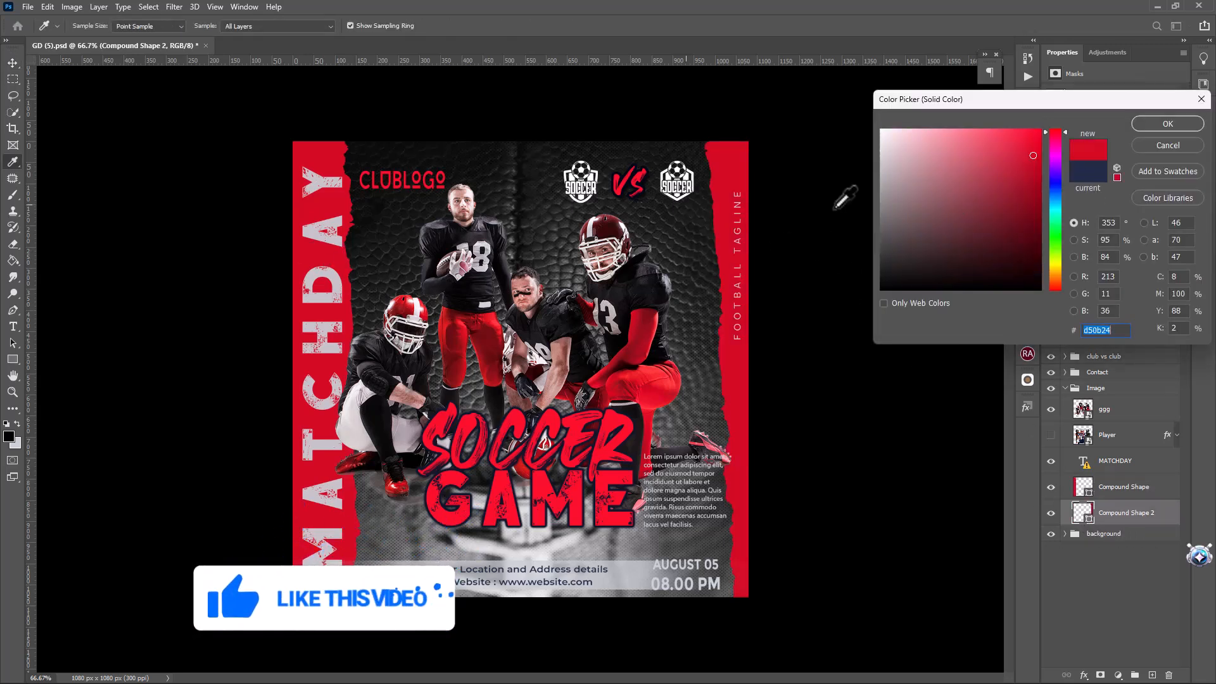
{"action": "left_click", "coordinate": [1171, 125]}
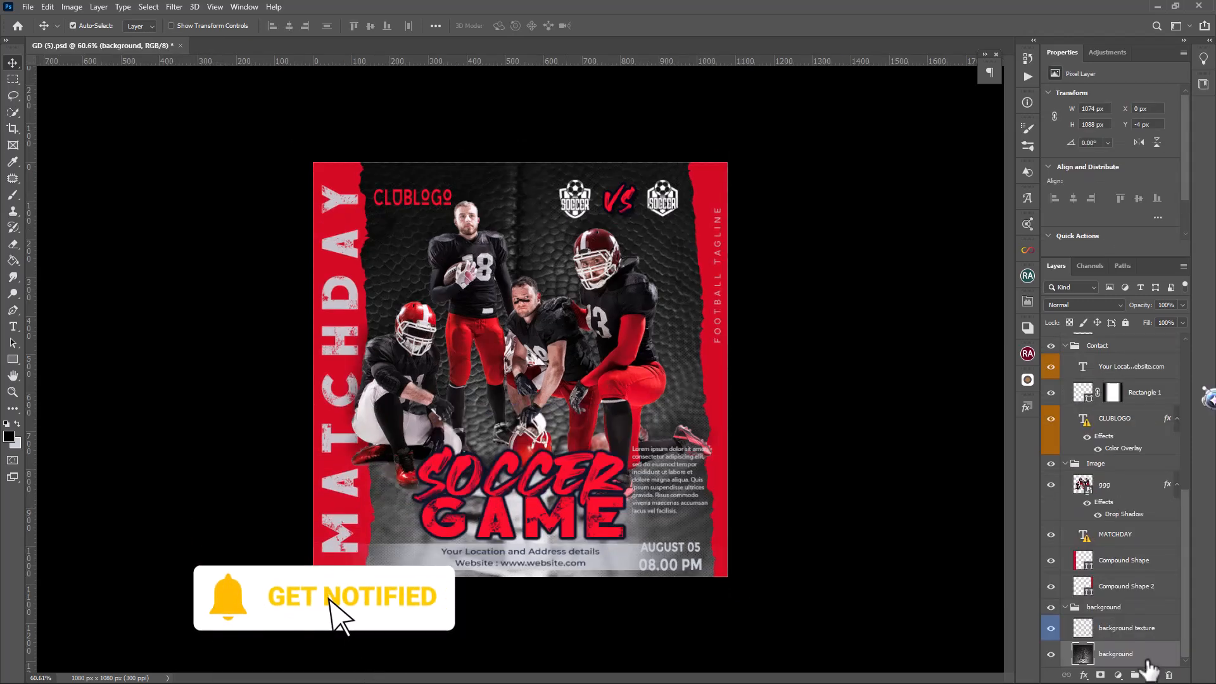
Identify the background layer by toggling its visibility, then place the green football field photo as an embedded image above it
{"action": "left_click", "coordinate": [1051, 655]}
{"action": "left_click", "coordinate": [1051, 655]}
{"action": "left_click", "coordinate": [28, 7]}
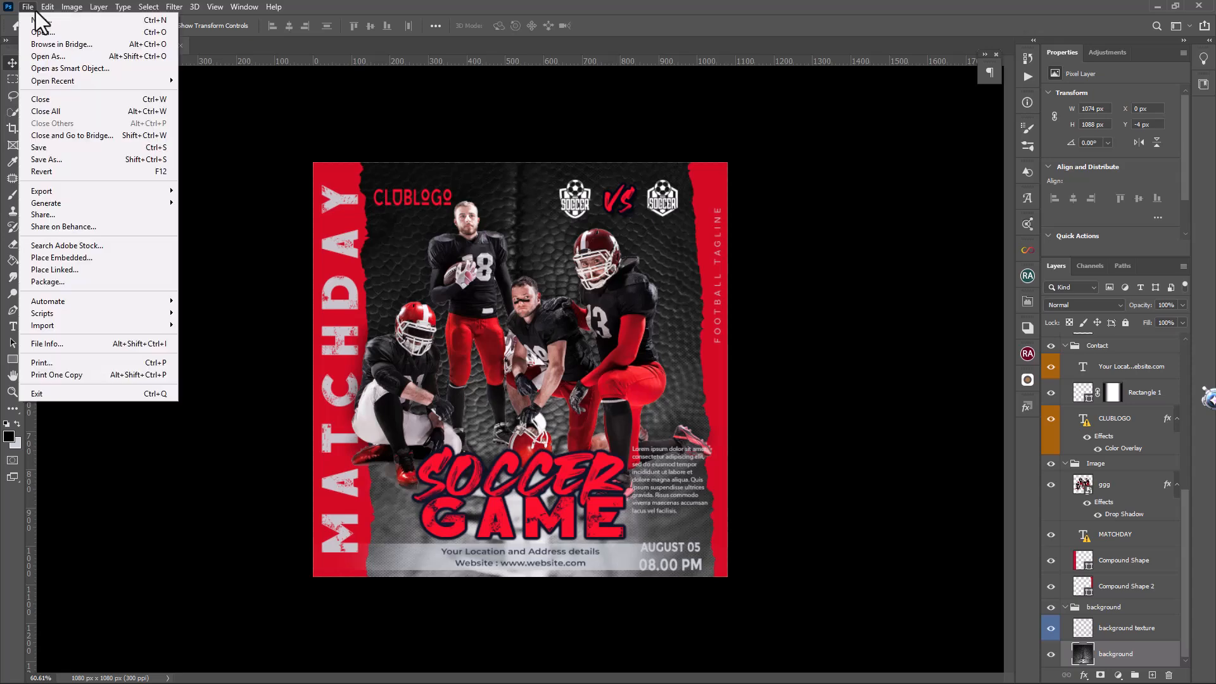
{"action": "left_click", "coordinate": [89, 246]}
{"action": "left_click", "coordinate": [1027, 563]}
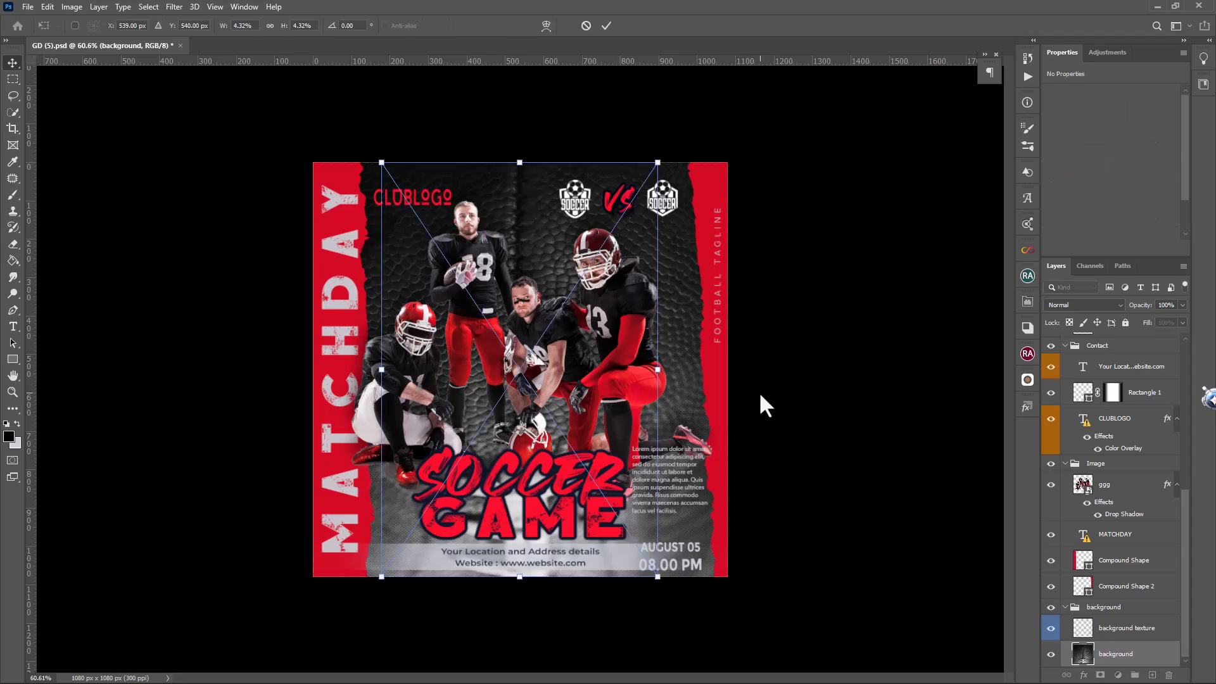
Scale the field photo to 6.09% width and 5.41% height, covering the flyer between the side strips, and commit it
{"action": "left_click_drag", "start_coordinate": [659, 374], "coordinate": [727, 369]}
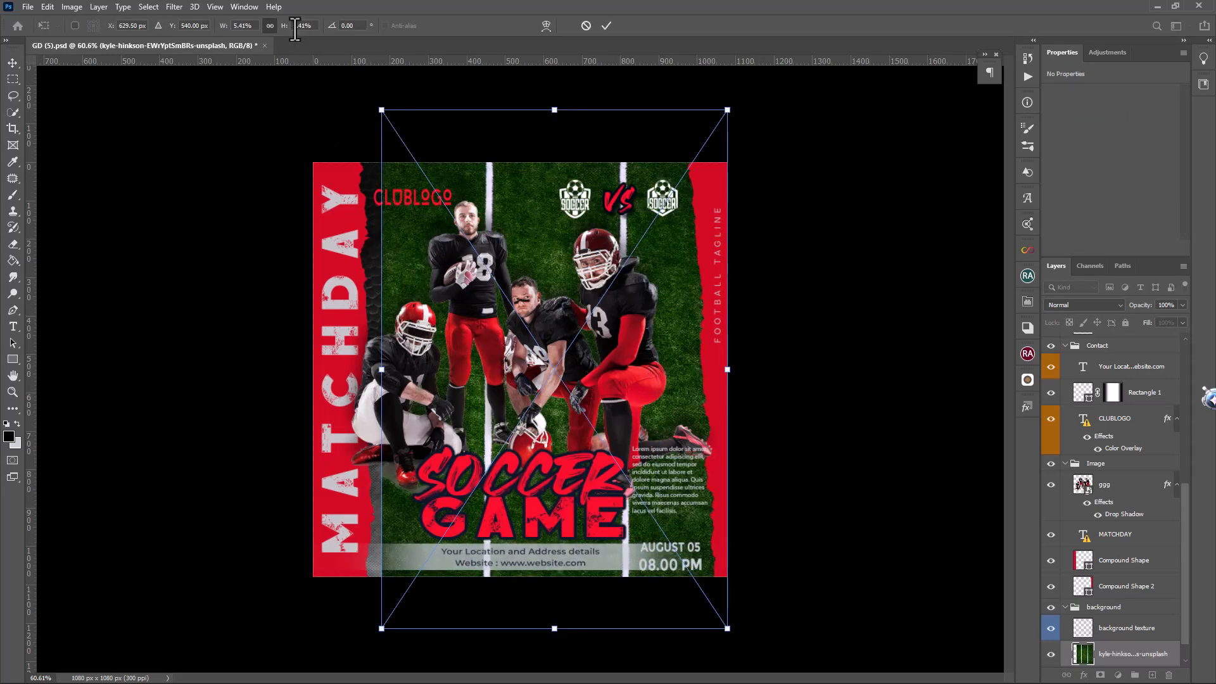
{"action": "left_click_drag", "start_coordinate": [381, 369], "coordinate": [339, 368]}
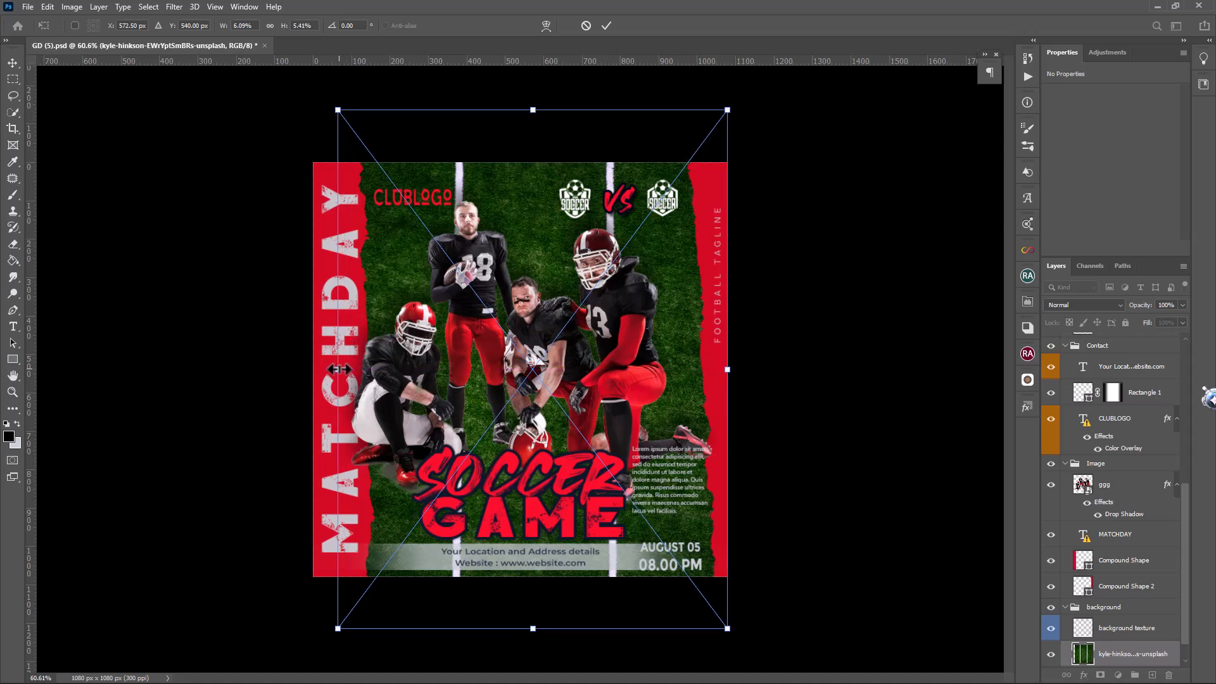
{"action": "left_click", "coordinate": [13, 62]}
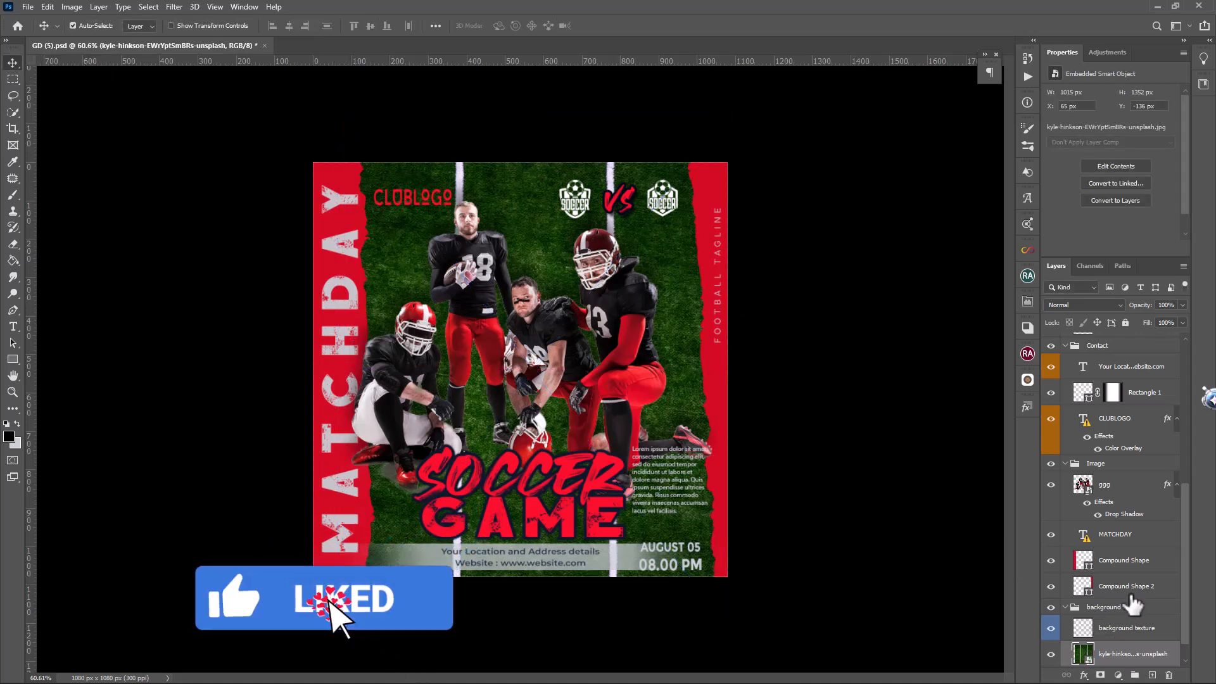
Sample green and white from the field for Compound Shape 2, then recolor it to the near-black 100e13 from the seated player's uniform
{"action": "double_click", "coordinate": [1083, 586]}
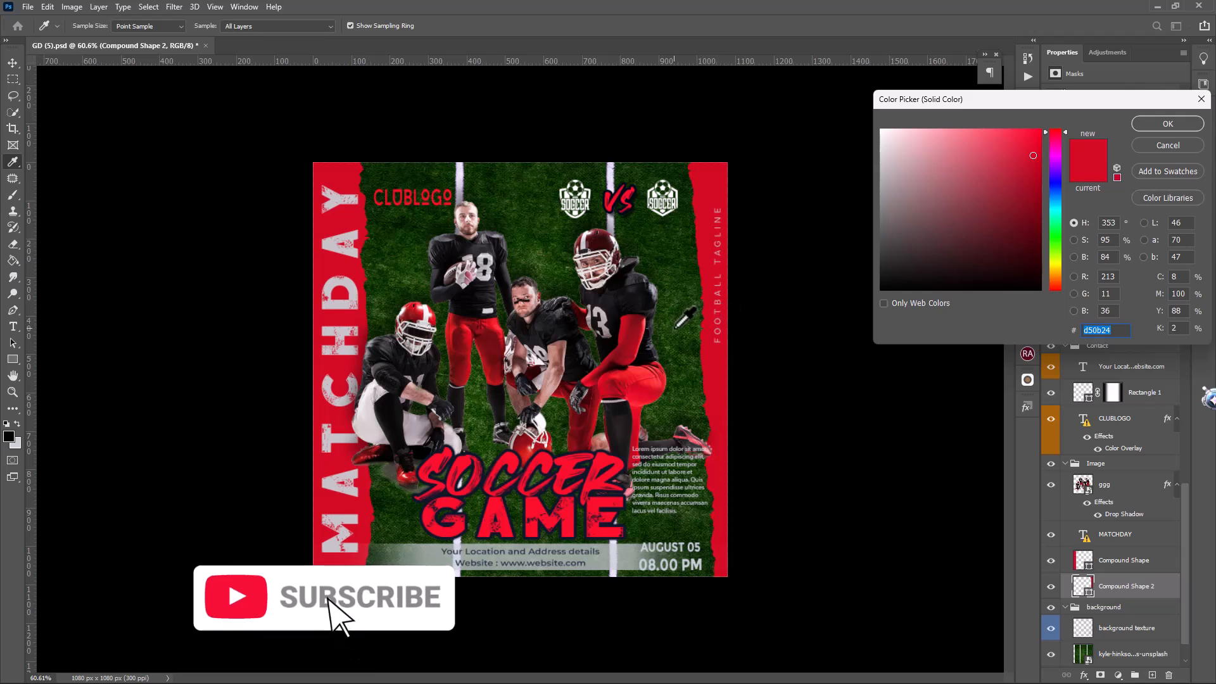
{"action": "left_click", "coordinate": [693, 260]}
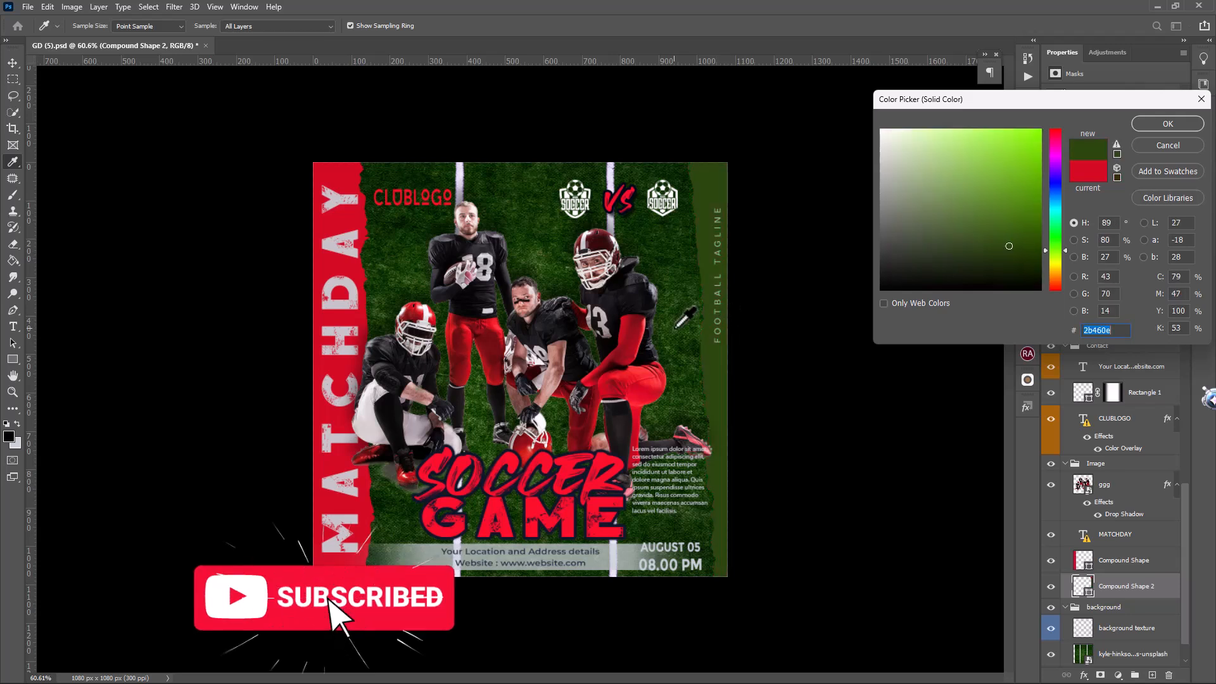
{"action": "left_click", "coordinate": [459, 183]}
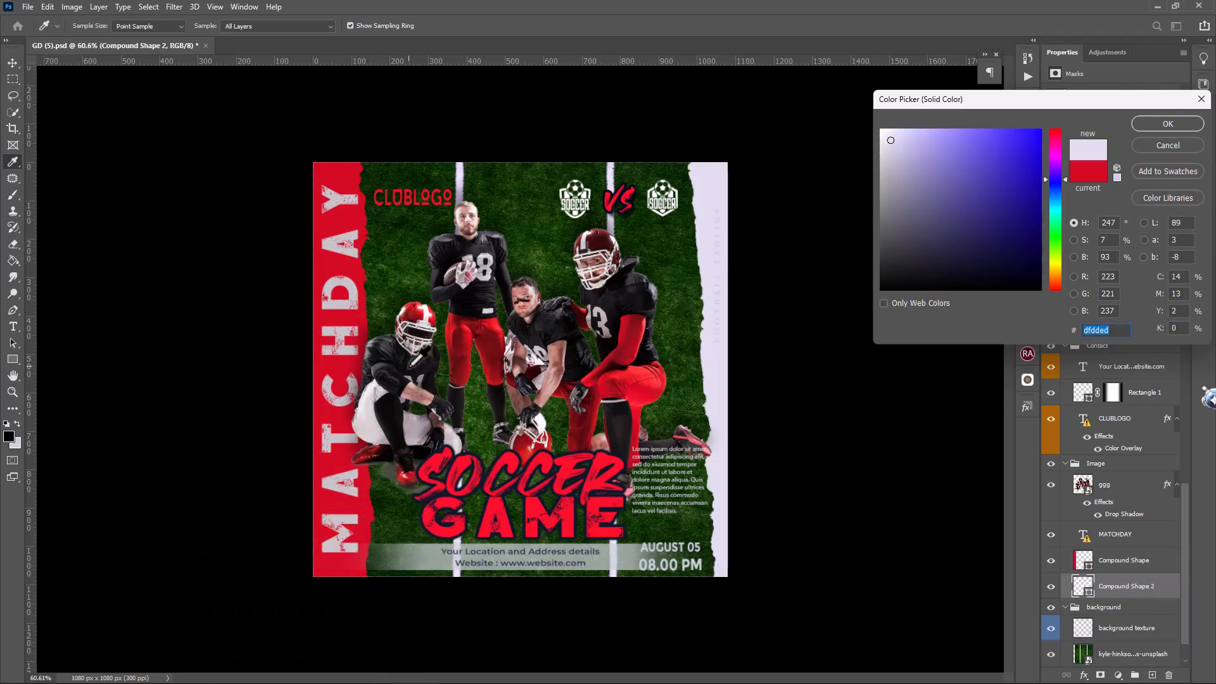
{"action": "left_click", "coordinate": [409, 368]}
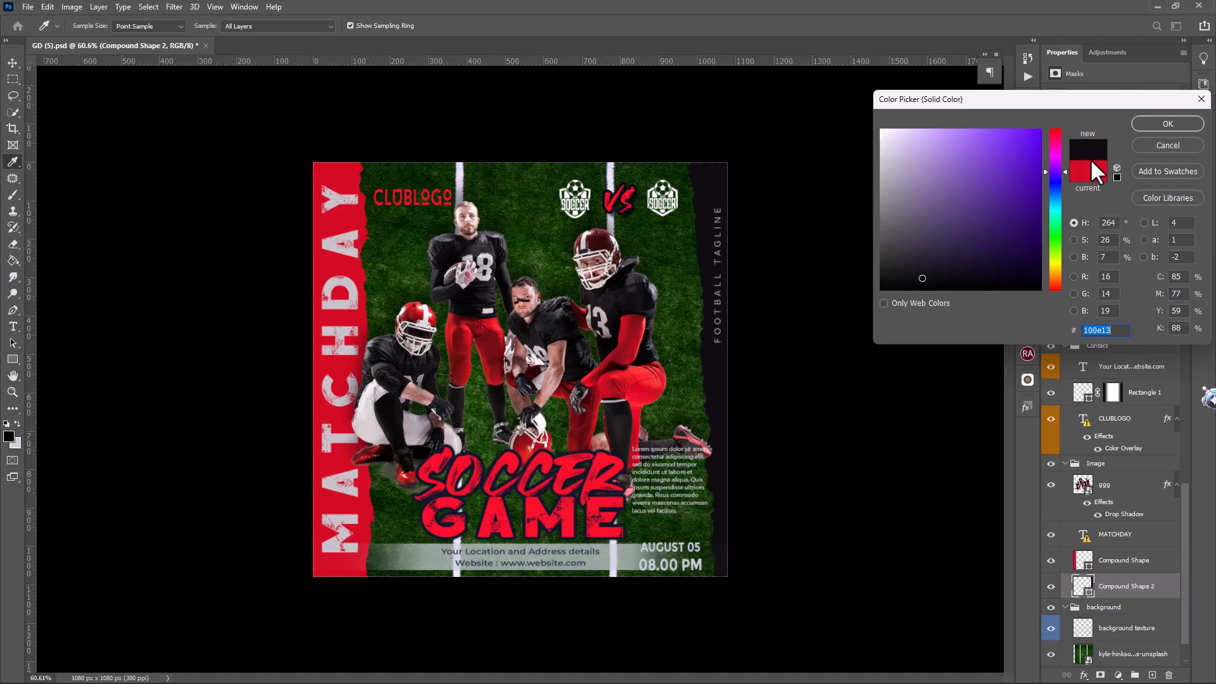
{"action": "left_click", "coordinate": [1171, 124]}
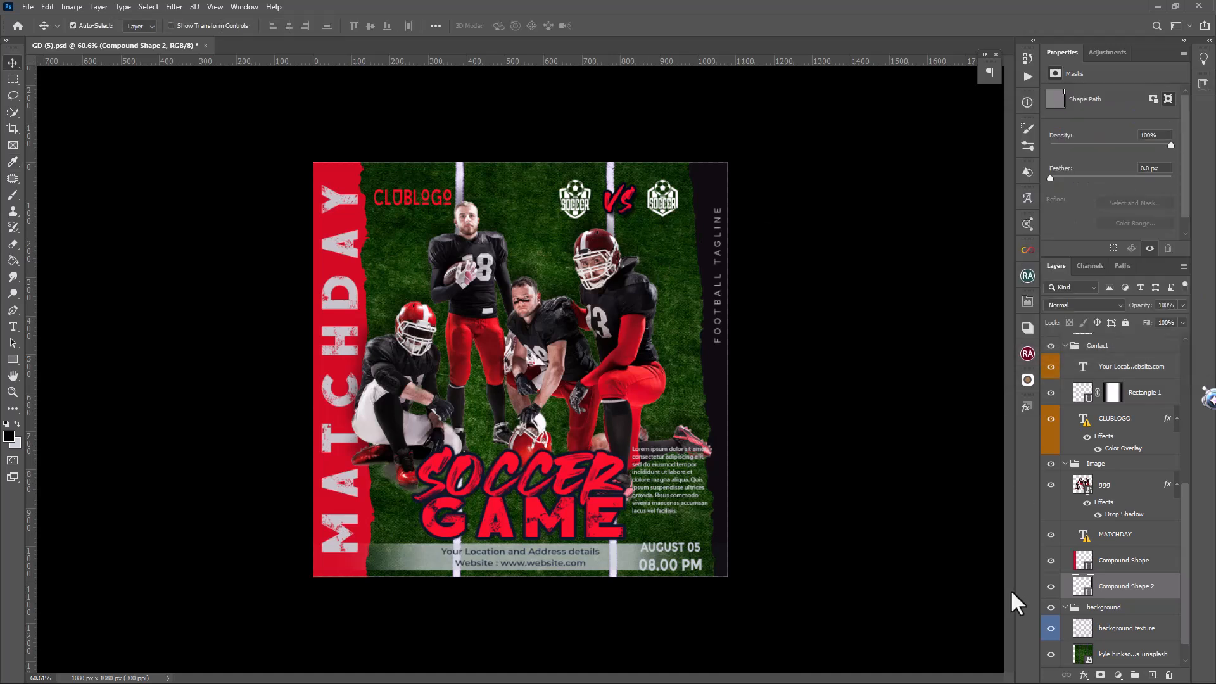
Recolor the Compound Shape strip behind MATCHDAY to a near-black sampled from the standing player's uniform
{"action": "double_click", "coordinate": [1084, 563]}
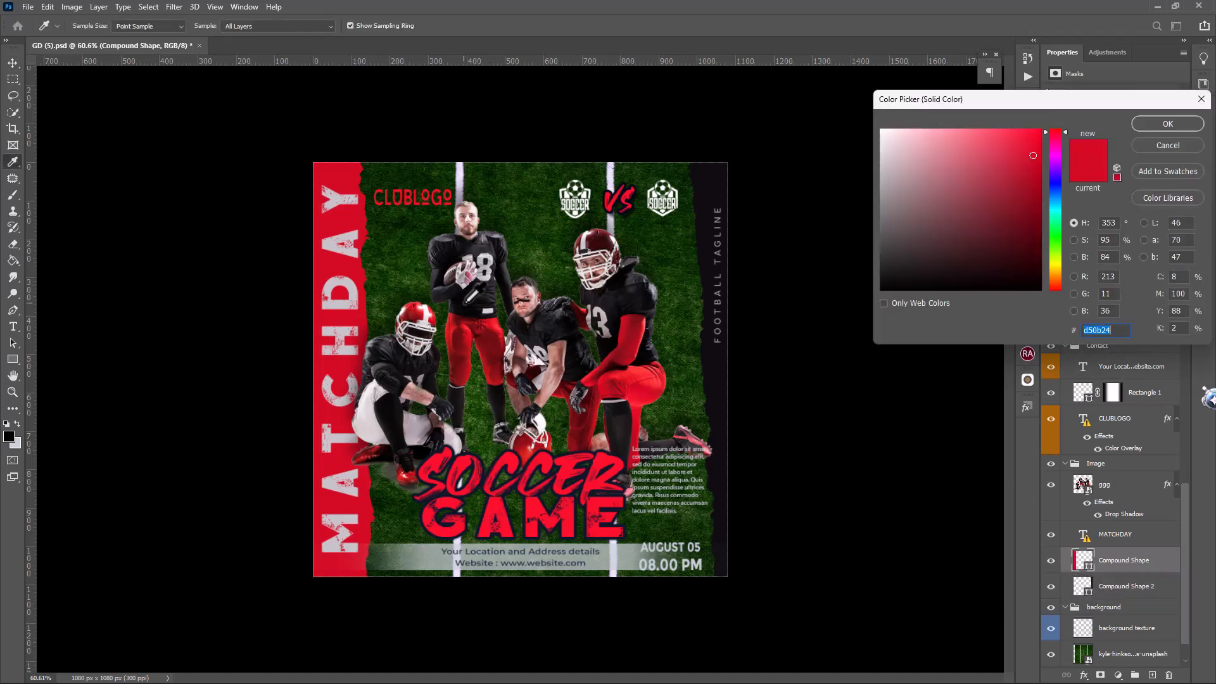
{"action": "left_click", "coordinate": [468, 300]}
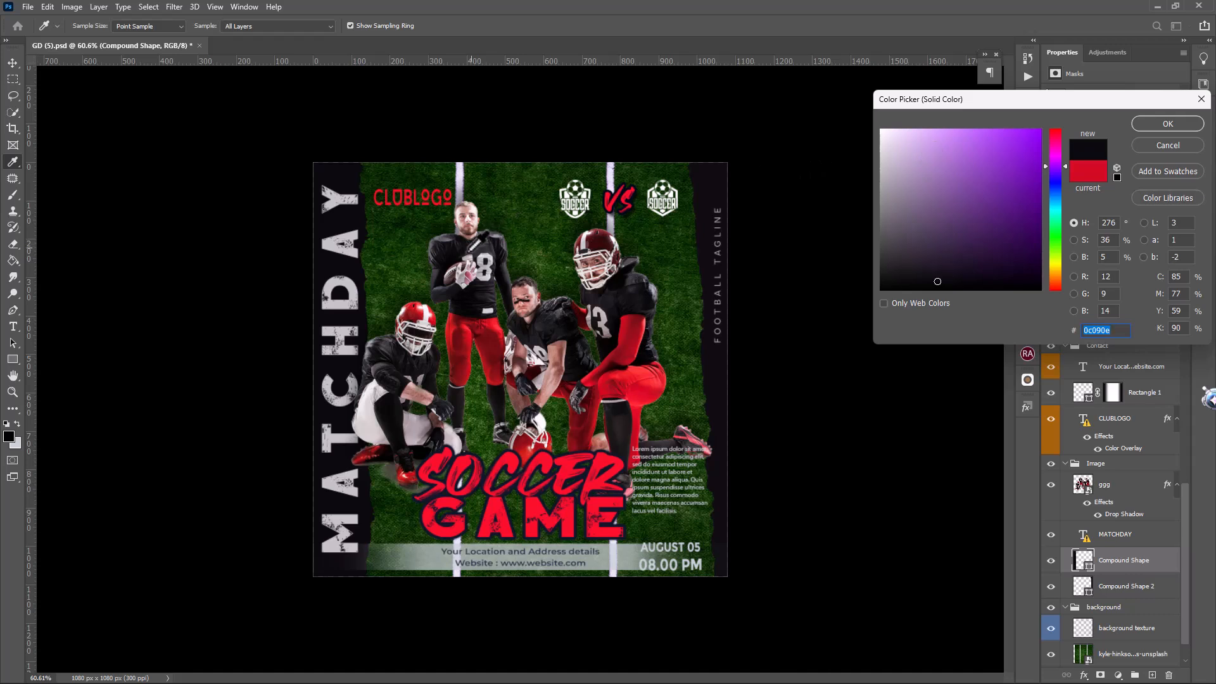
{"action": "left_click", "coordinate": [477, 243]}
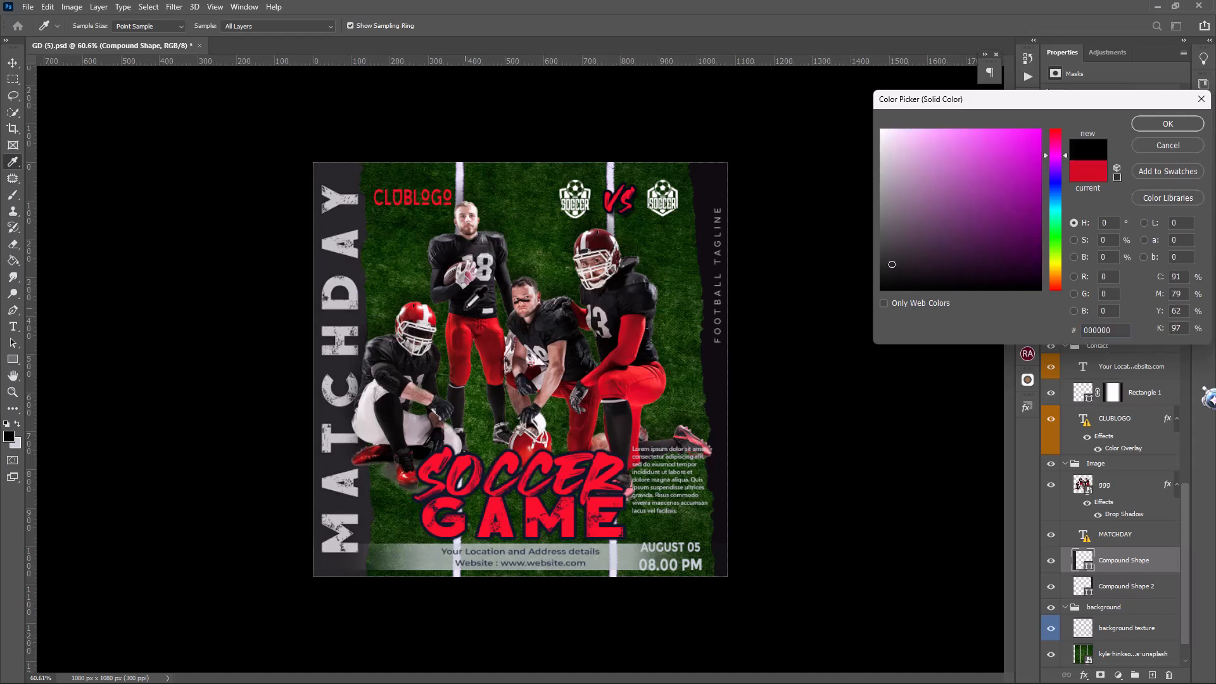
{"action": "left_click", "coordinate": [465, 309]}
{"action": "left_click", "coordinate": [1158, 126]}
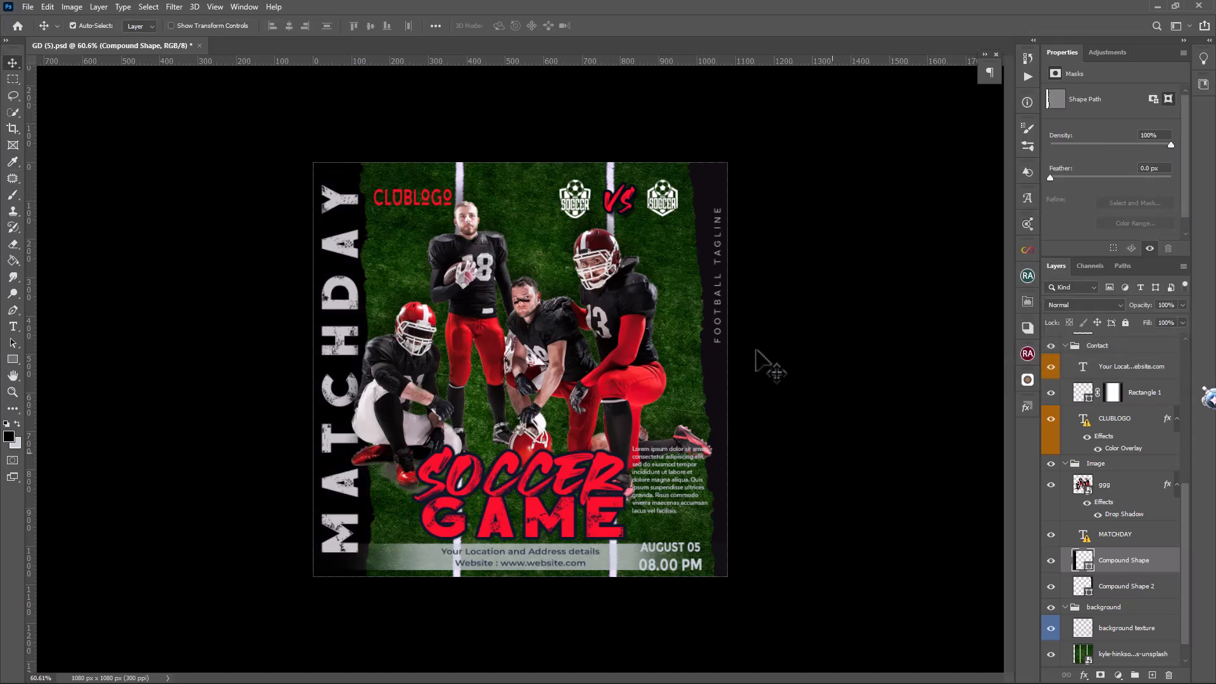
Apply a magenta f70df7 Color Overlay to the b club logo after VS
{"action": "left_click", "coordinate": [676, 195]}
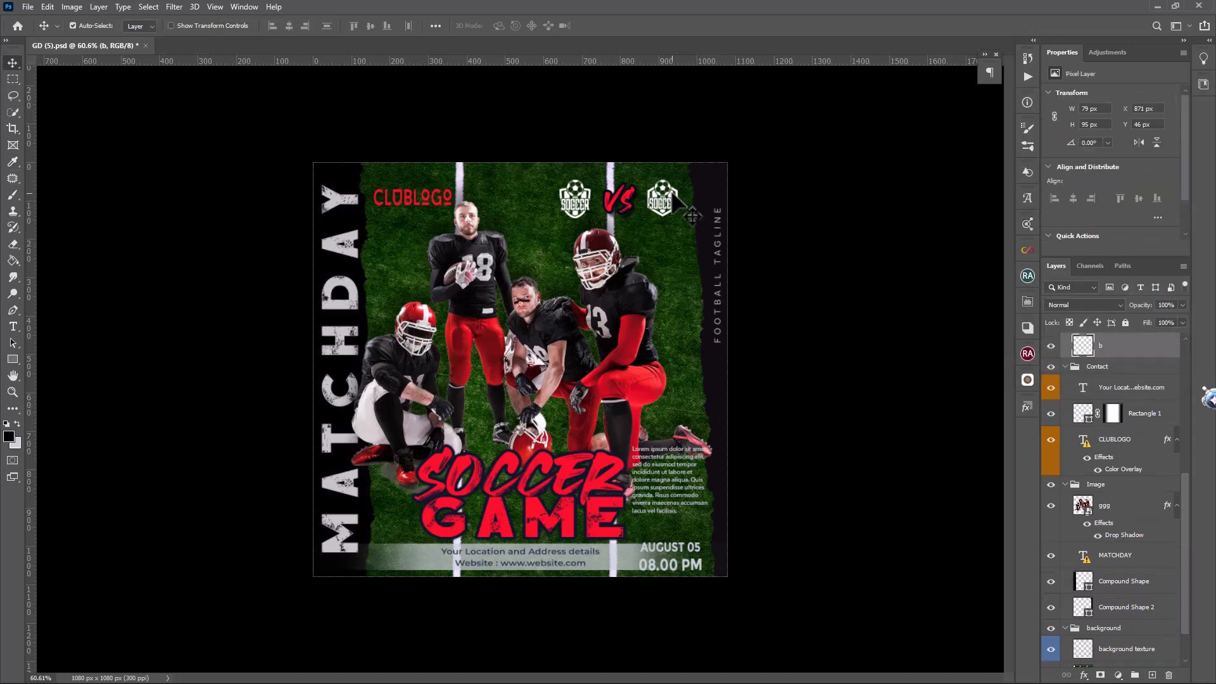
{"action": "left_click", "coordinate": [1050, 346]}
{"action": "left_click", "coordinate": [1051, 346]}
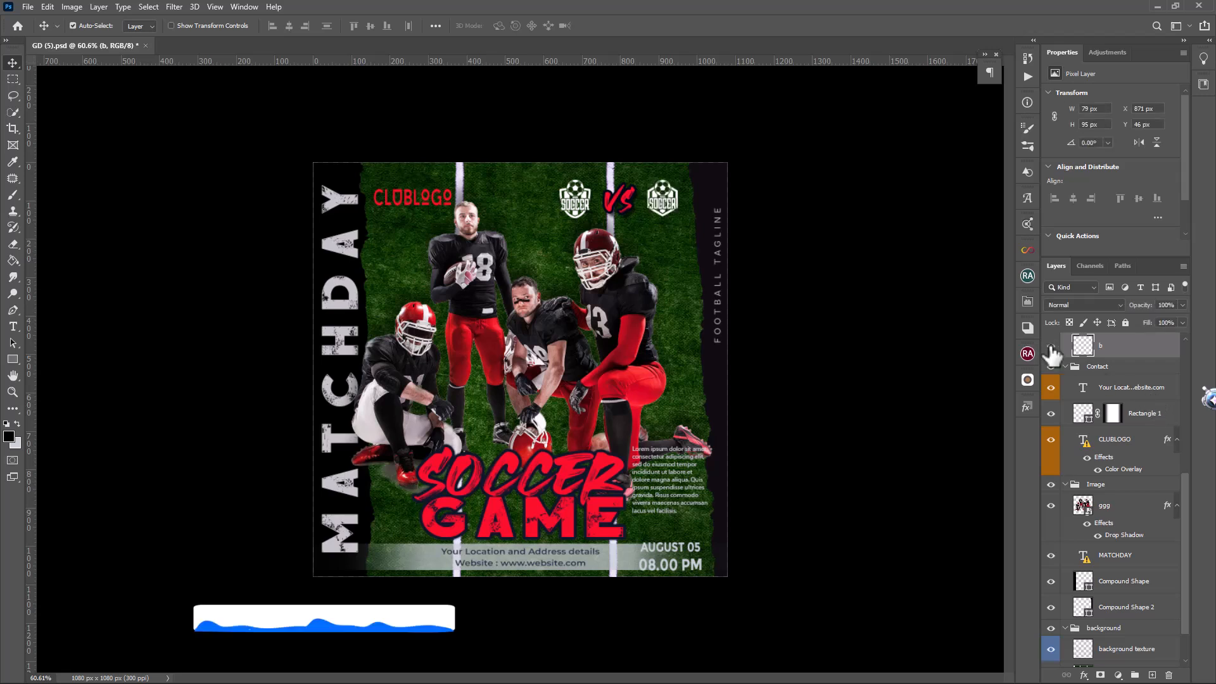
{"action": "double_click", "coordinate": [1131, 350]}
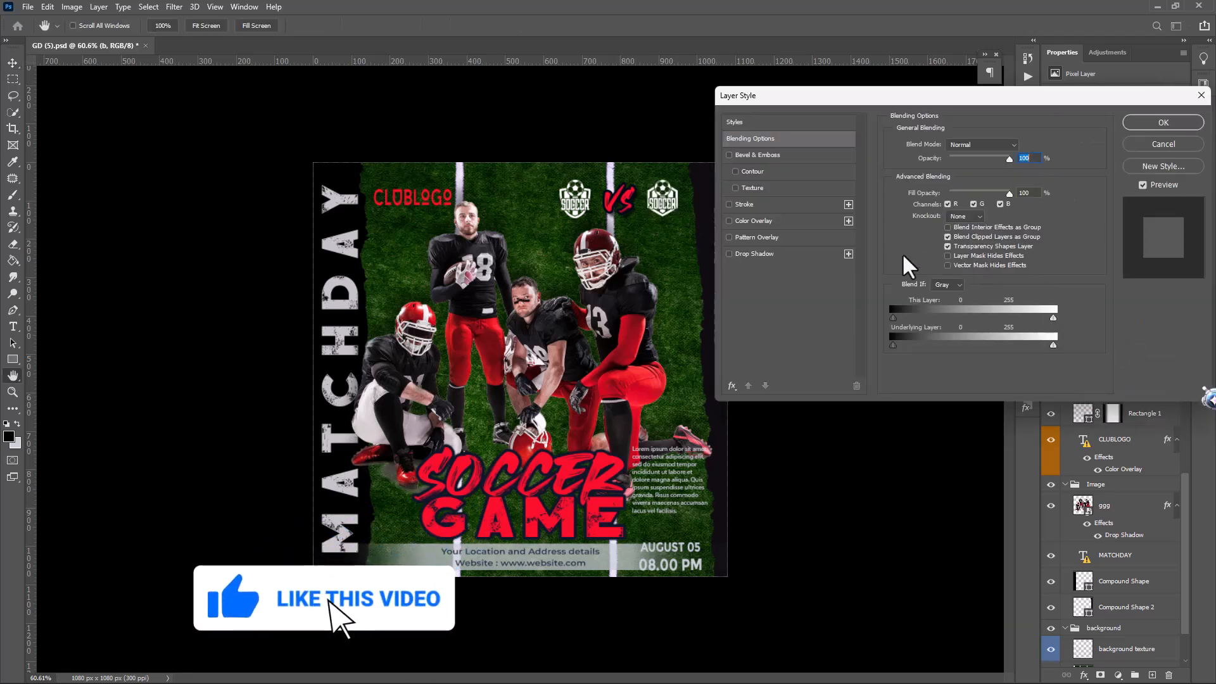
{"action": "left_click", "coordinate": [762, 220]}
{"action": "left_click", "coordinate": [1021, 145]}
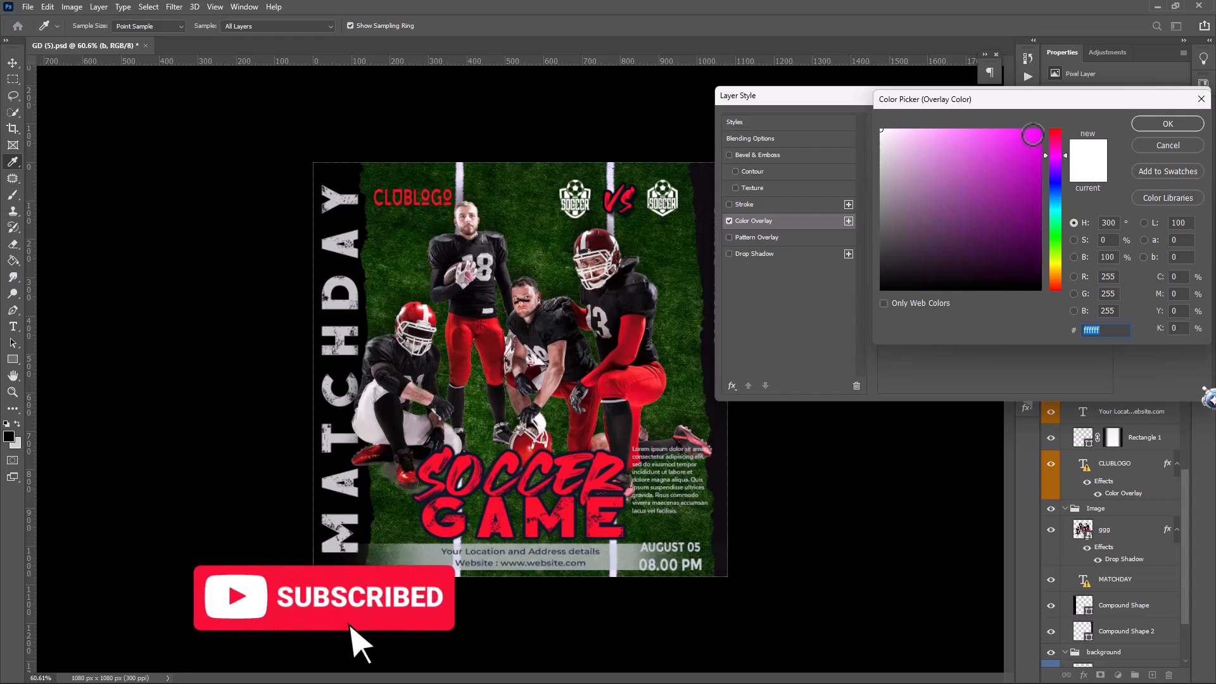
{"action": "left_click", "coordinate": [1032, 135]}
{"action": "left_click", "coordinate": [1164, 124]}
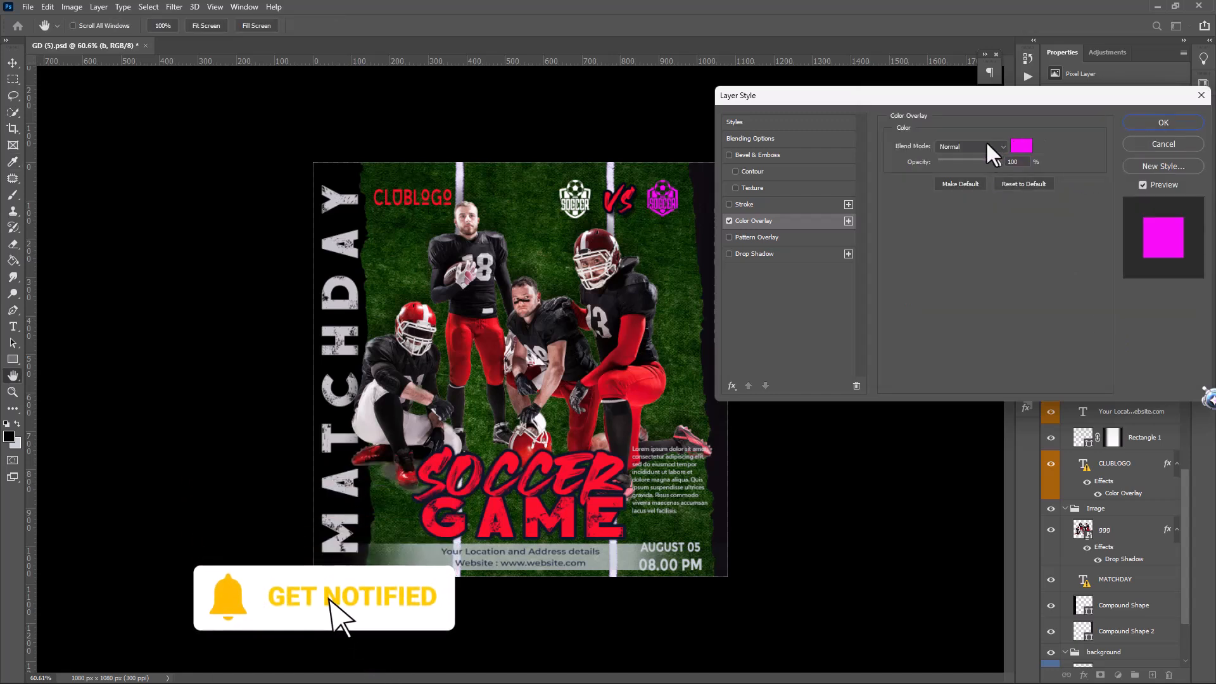
{"action": "left_click", "coordinate": [1164, 124]}
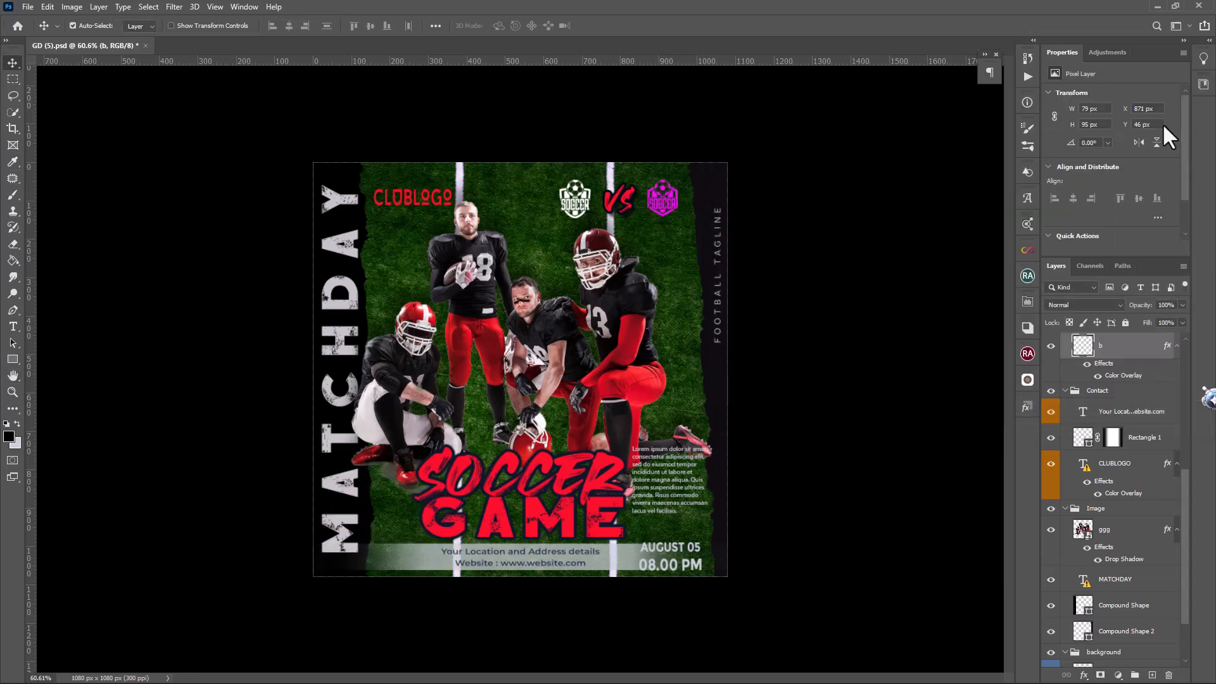
Apply a yellow Color Overlay to the a club logo before VS
{"action": "scroll", "coordinate": [1154, 418], "scroll_direction": "up", "scroll_amount": 1}
{"action": "left_click", "coordinate": [1152, 374]}
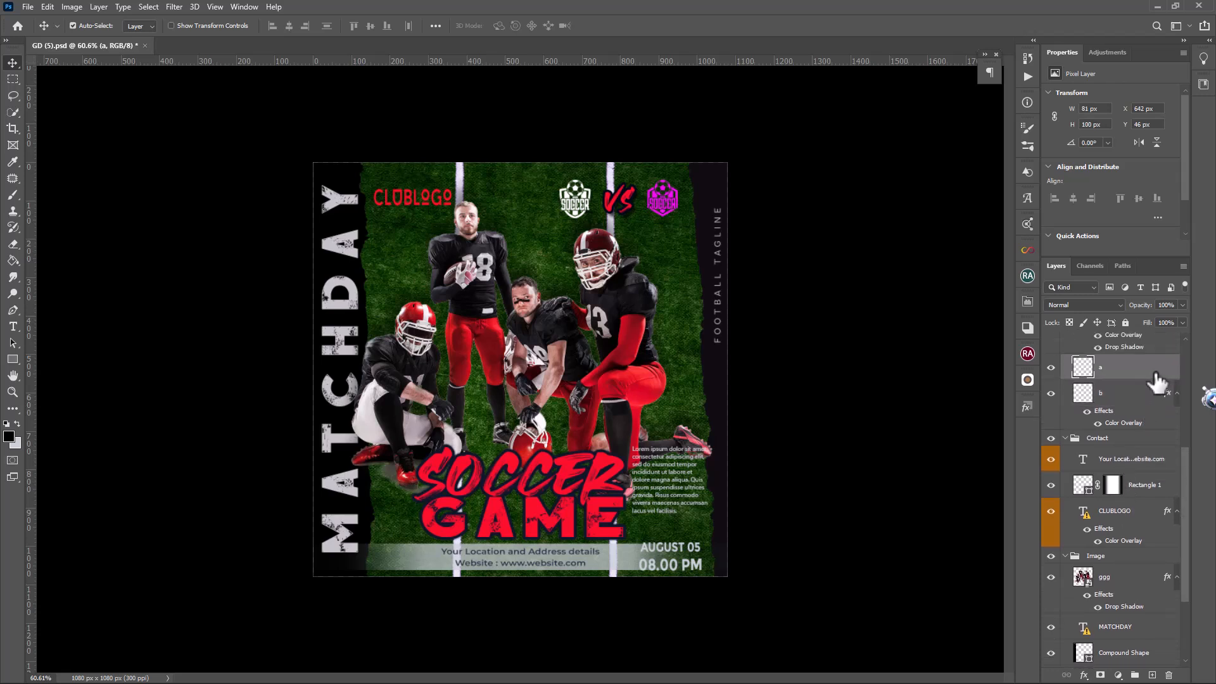
{"action": "double_click", "coordinate": [1156, 380]}
{"action": "left_click", "coordinate": [752, 220]}
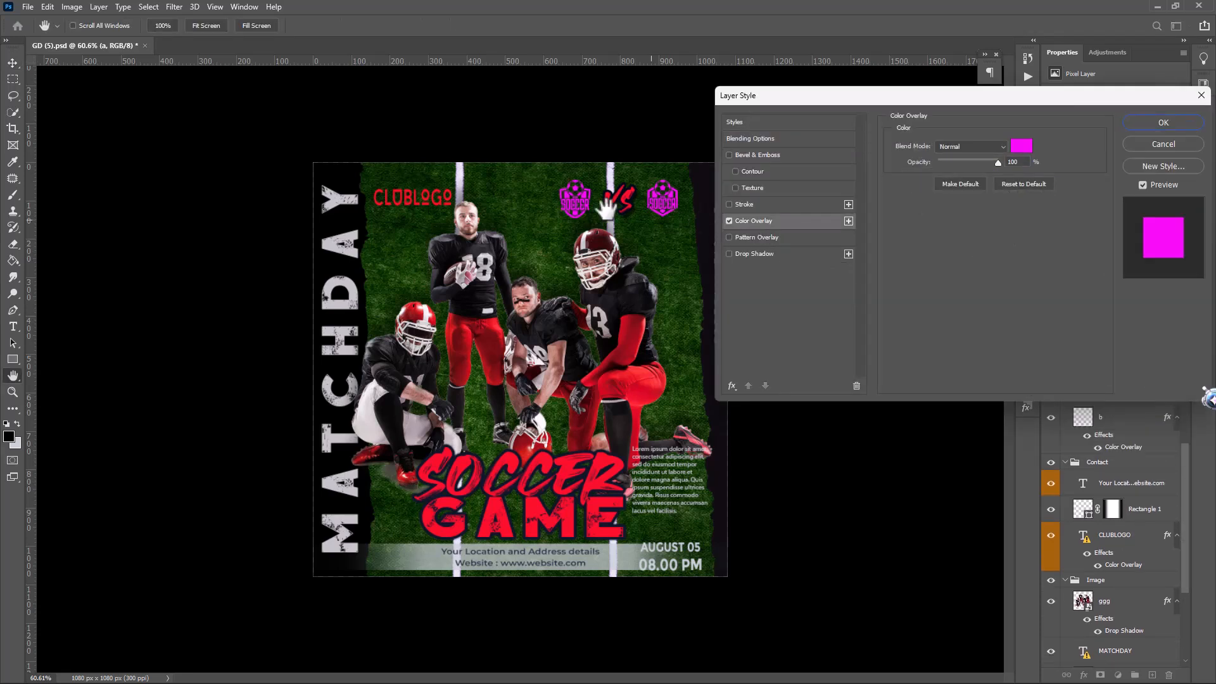
{"action": "left_click", "coordinate": [1022, 147]}
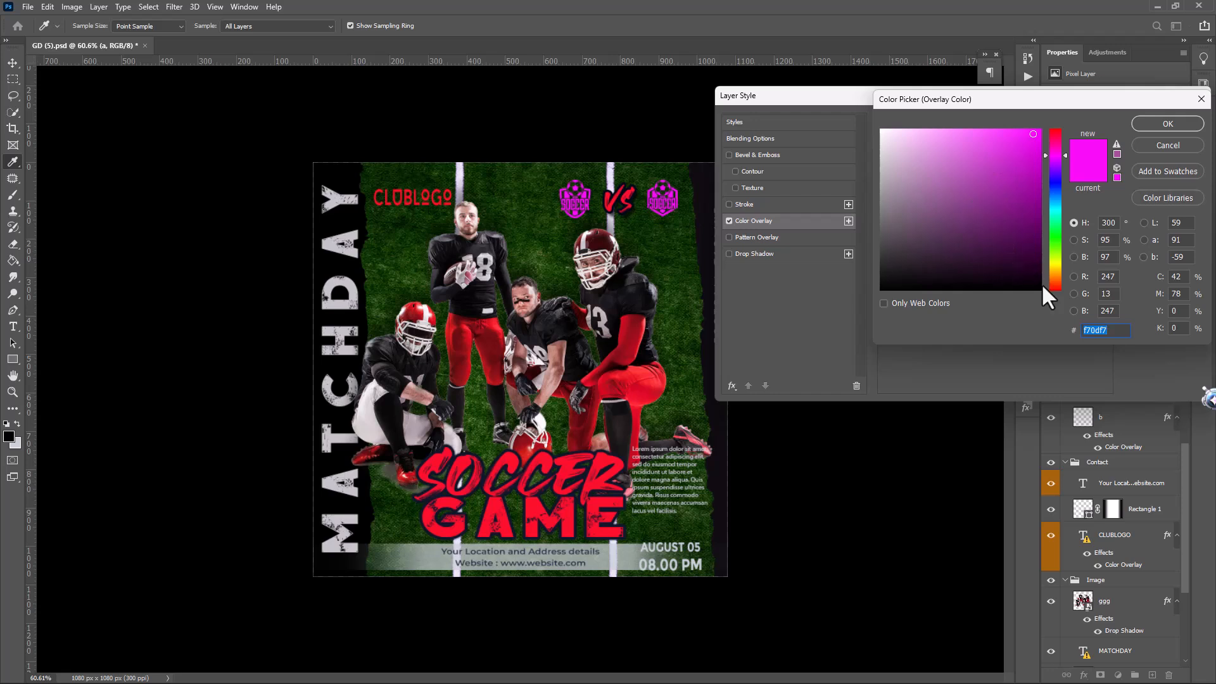
{"action": "left_click", "coordinate": [1054, 266]}
{"action": "left_click", "coordinate": [1167, 125]}
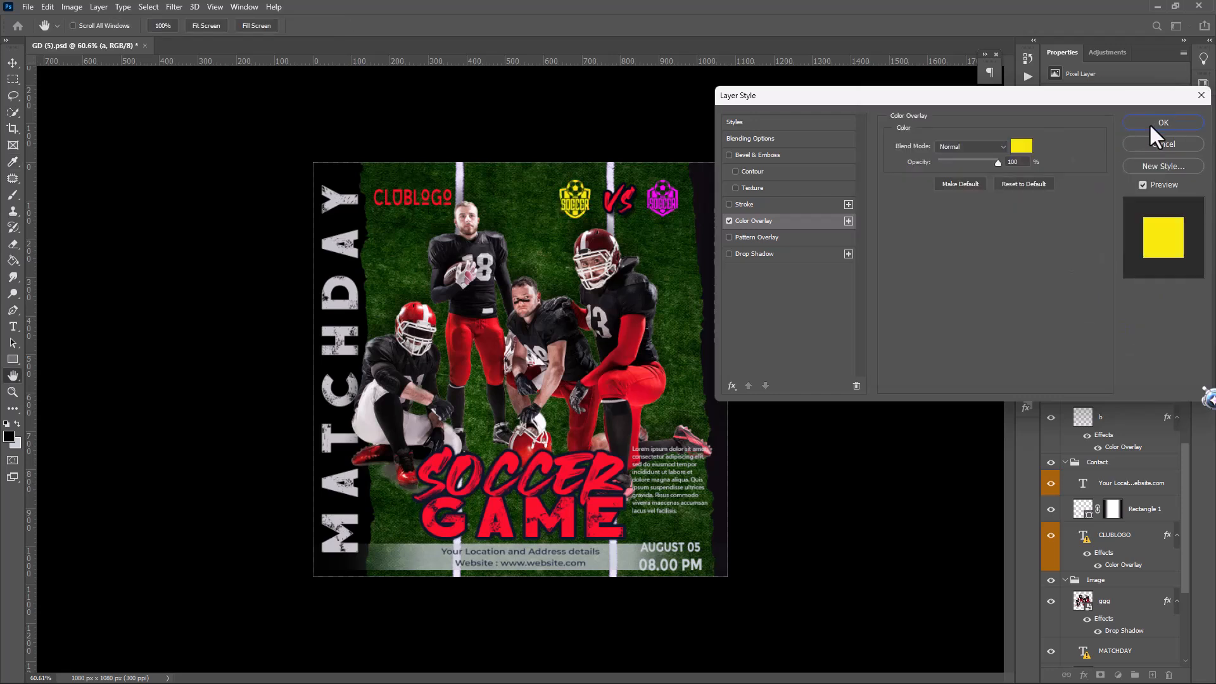
{"action": "left_click", "coordinate": [1158, 126]}
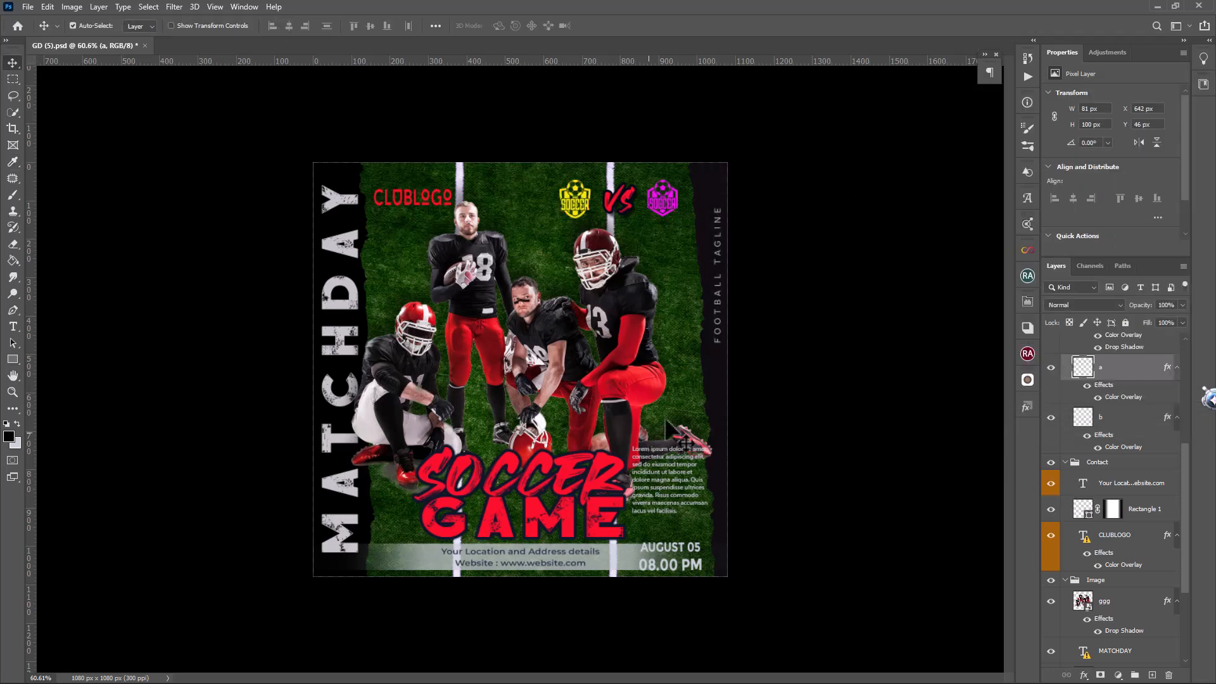
Toggle the SOCCER GAME text layer to identify it, check its missing fonts, and cancel without replacing them
{"action": "left_click", "coordinate": [608, 542]}
{"action": "left_click", "coordinate": [1052, 347]}
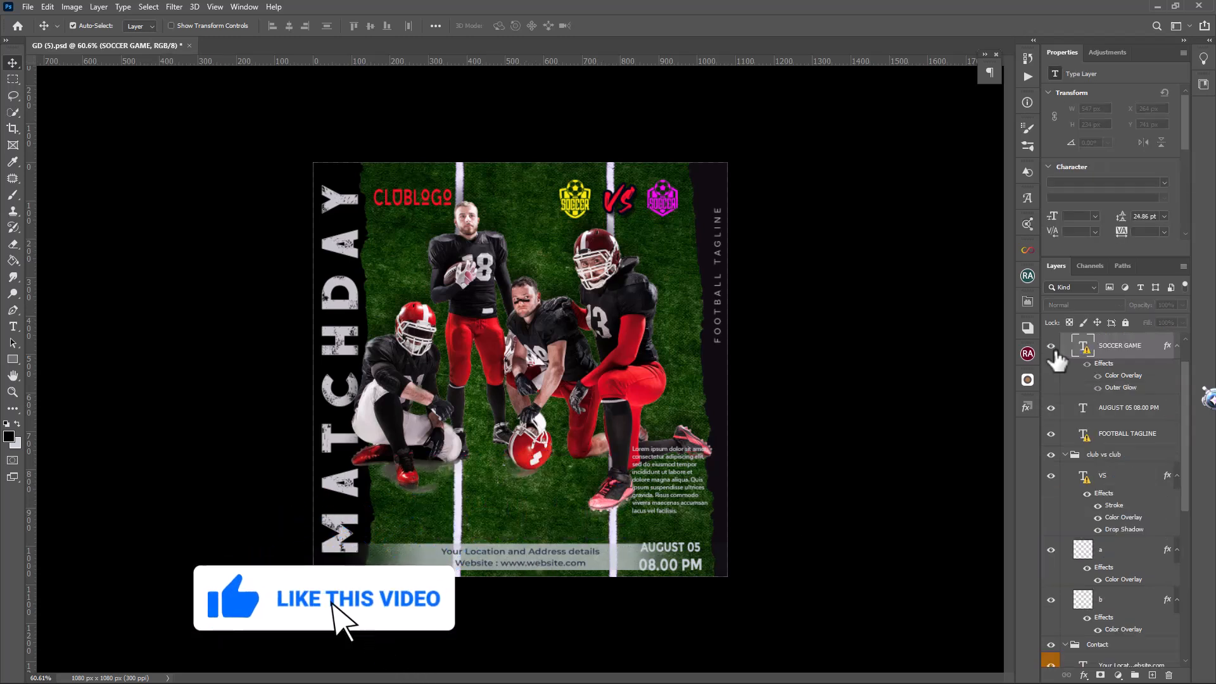
{"action": "left_click", "coordinate": [1052, 347]}
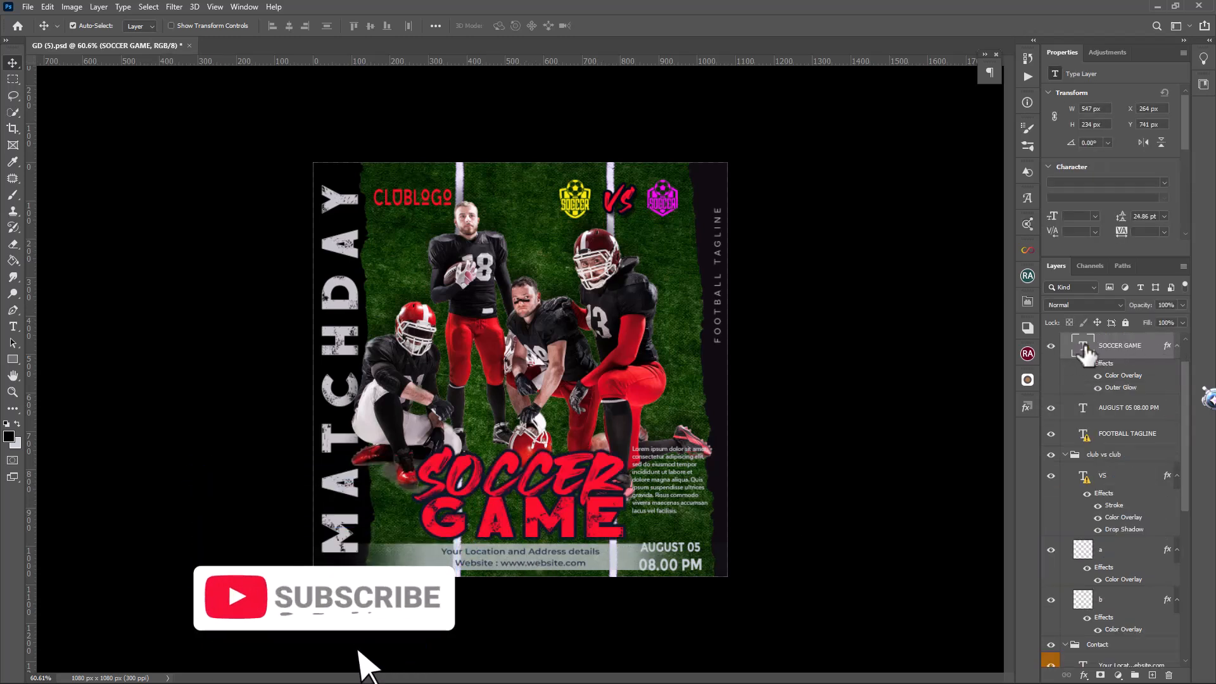
{"action": "double_click", "coordinate": [1084, 349]}
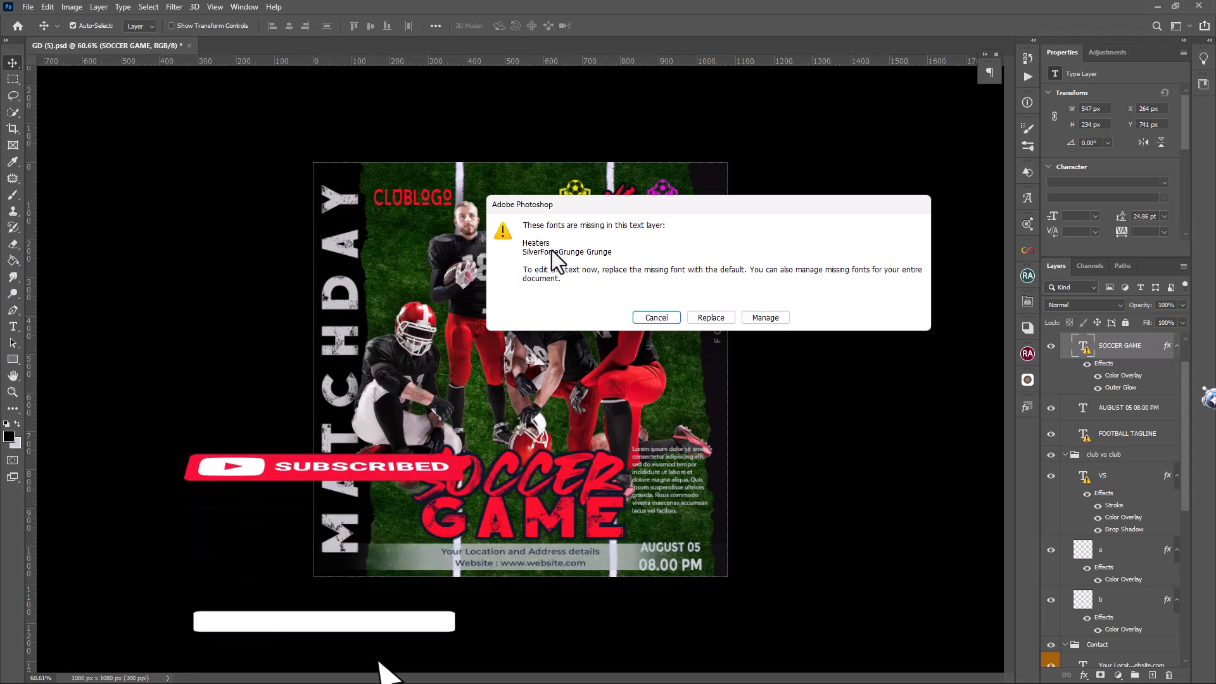
{"action": "left_click", "coordinate": [644, 318]}
Toggle the MATCHDAY text layer to identify it, check its missing font, and cancel without replacing it
{"action": "left_click", "coordinate": [356, 304]}
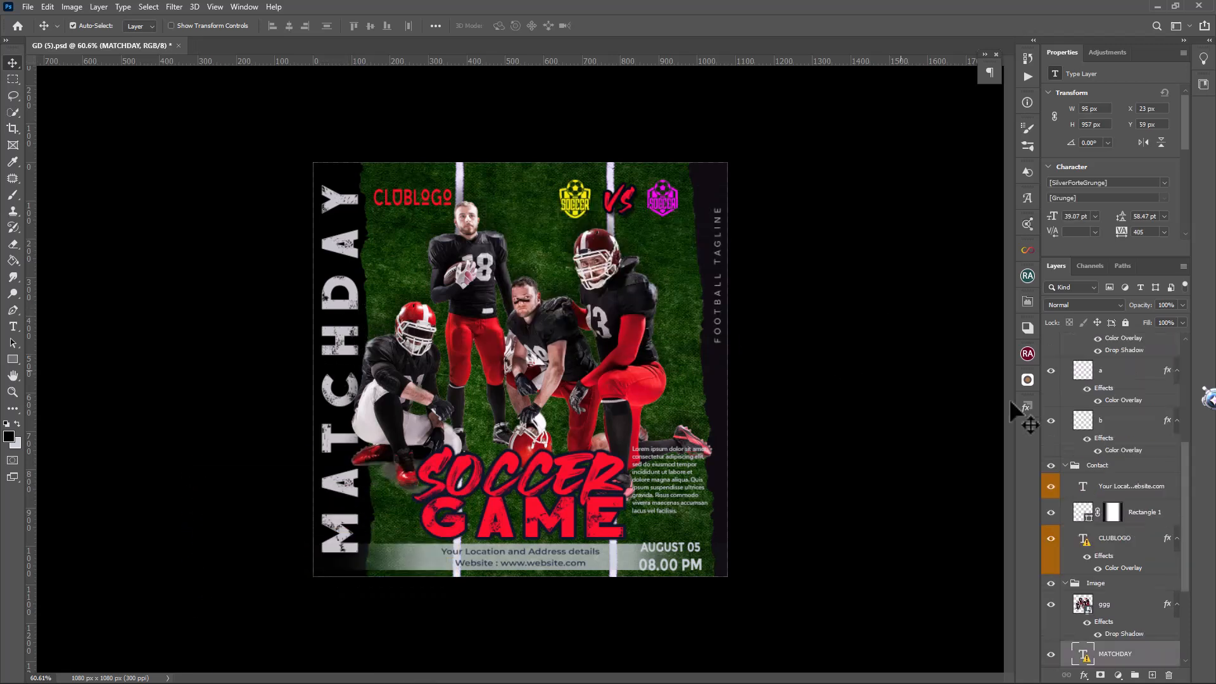
{"action": "scroll", "coordinate": [1133, 659], "scroll_direction": "down", "scroll_amount": 5}
{"action": "left_click", "coordinate": [1051, 592]}
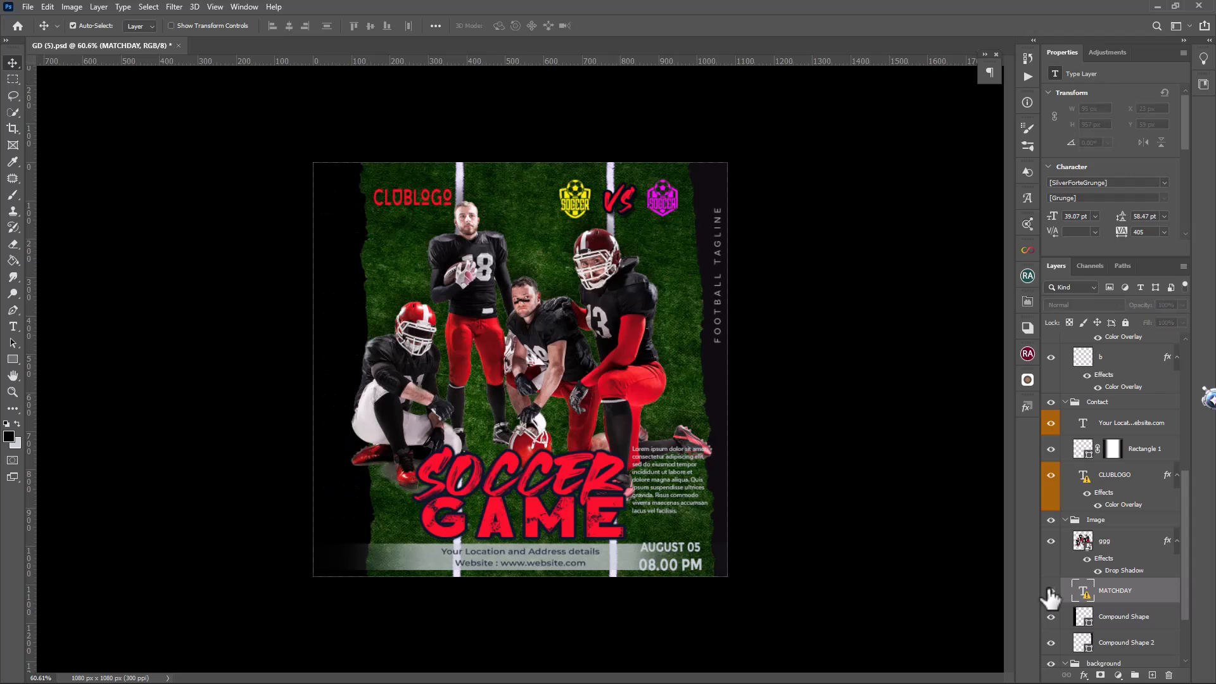
{"action": "left_click", "coordinate": [1051, 591]}
{"action": "double_click", "coordinate": [1088, 592]}
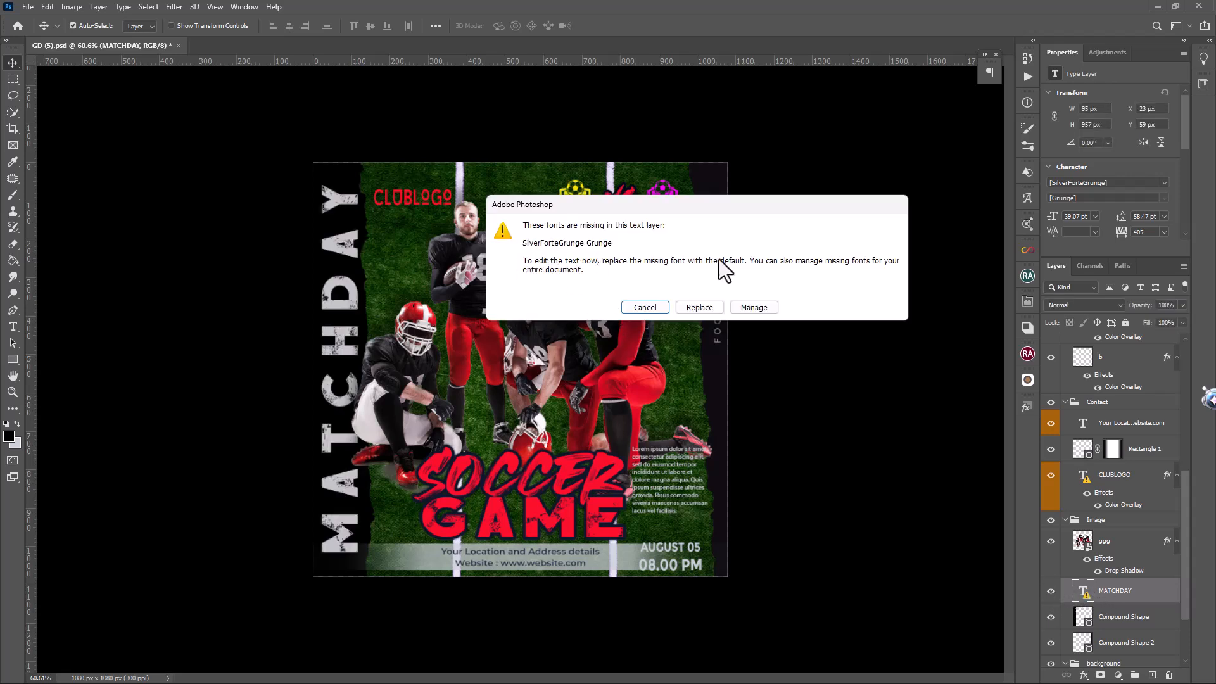
{"action": "left_click", "coordinate": [645, 308]}
{"action": "scroll", "coordinate": [1140, 577], "scroll_direction": "down", "scroll_amount": 3}
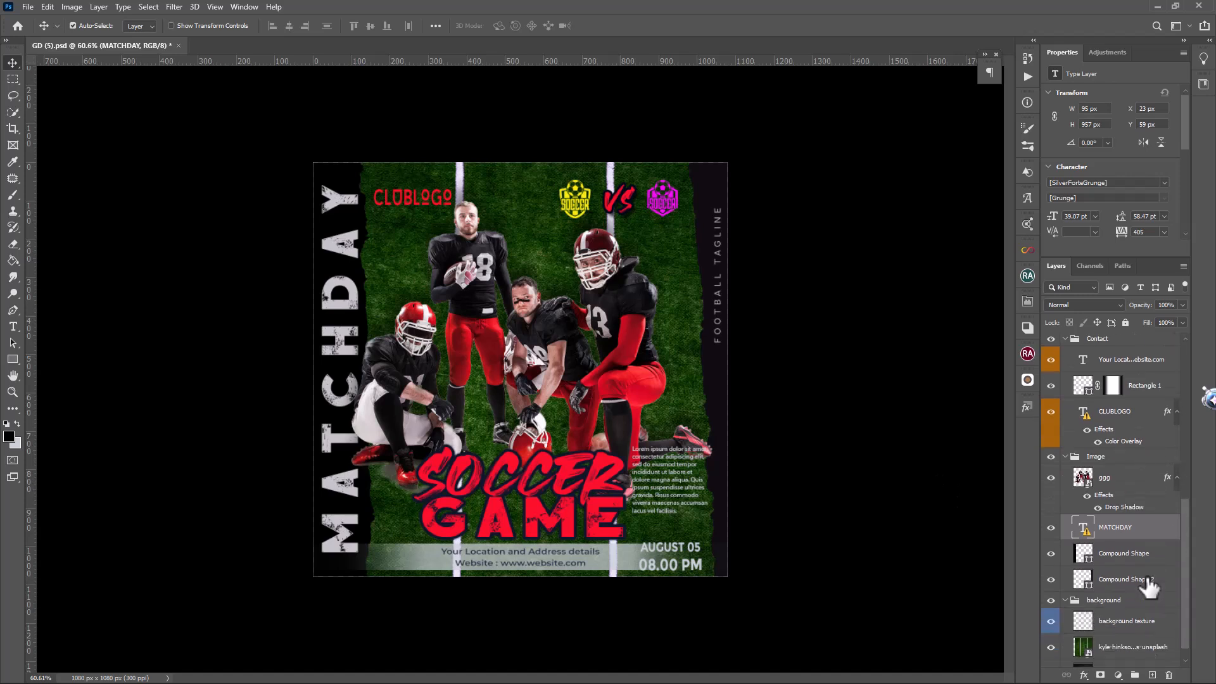
Identify the Rectangle 1 strip behind the contact details by toggling it, and recolor its fill to white
{"action": "left_click", "coordinate": [619, 549]}
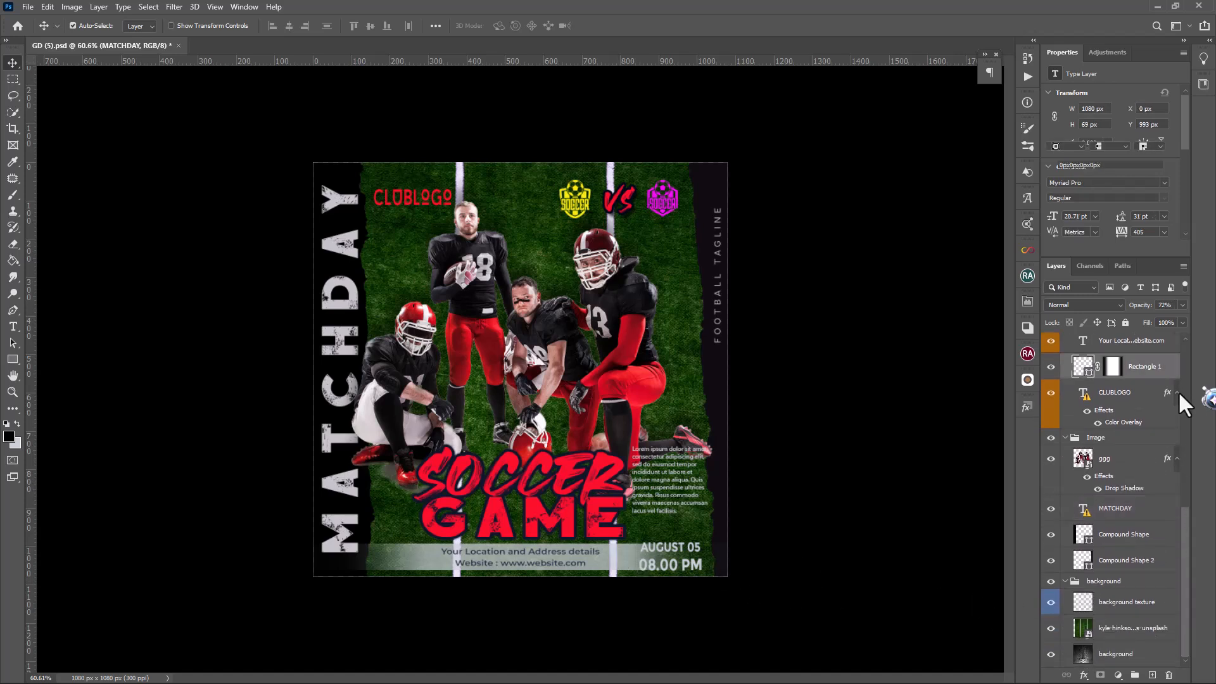
{"action": "left_click", "coordinate": [1050, 366]}
{"action": "left_click", "coordinate": [1051, 367]}
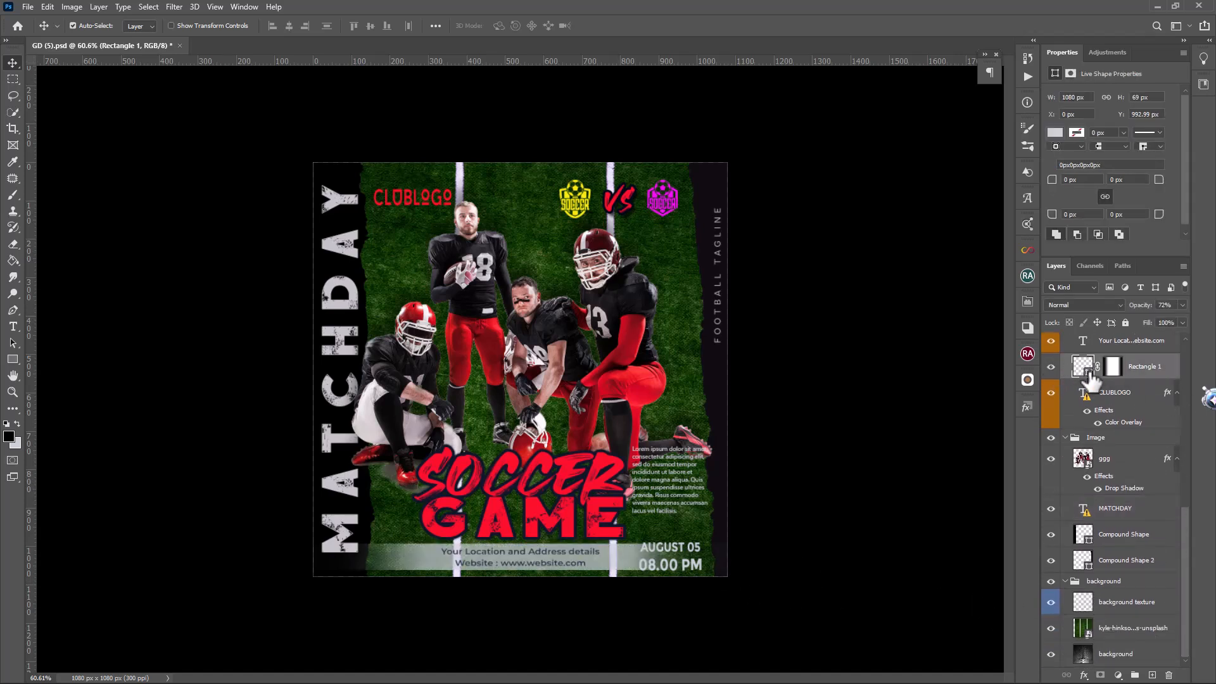
{"action": "double_click", "coordinate": [1085, 367]}
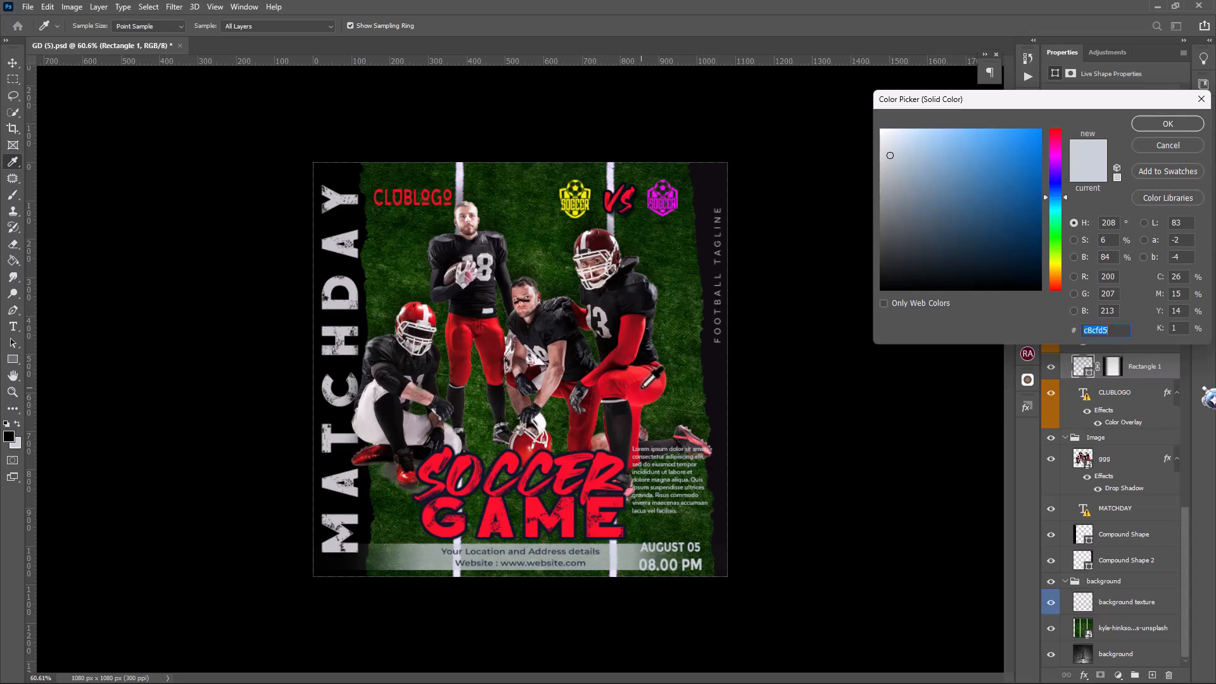
{"action": "left_click", "coordinate": [607, 399]}
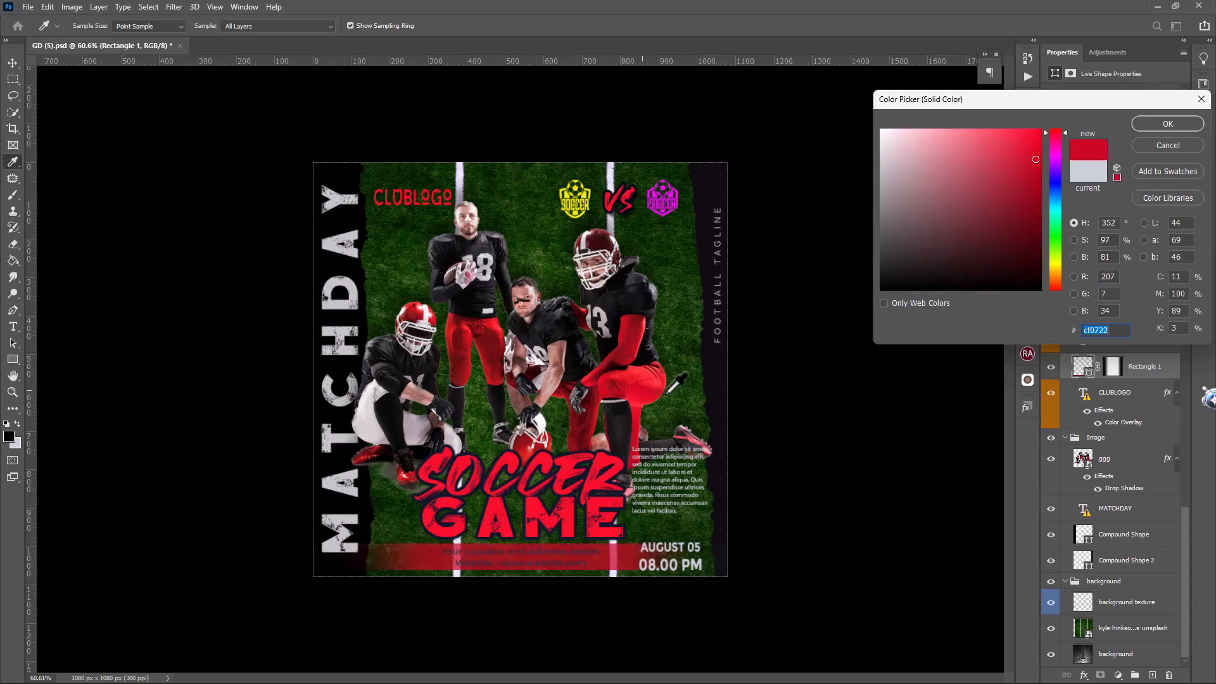
{"action": "left_click", "coordinate": [690, 393]}
{"action": "left_click_drag", "start_coordinate": [937, 136], "coordinate": [880, 134]}
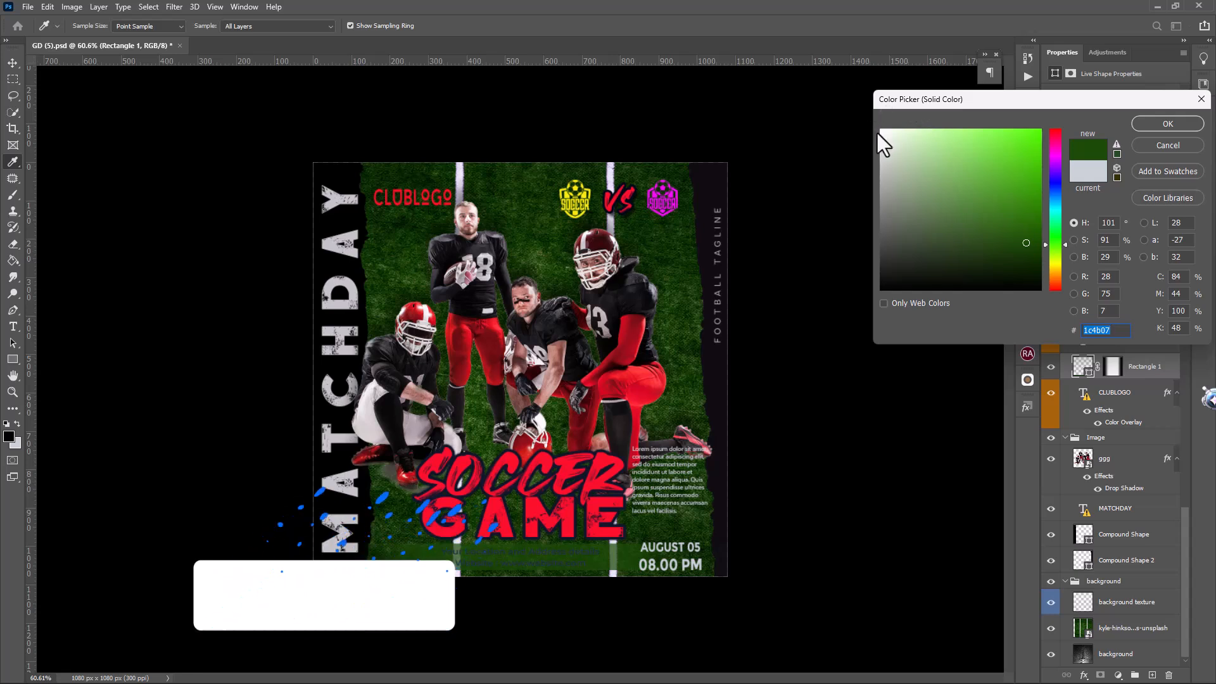
{"action": "left_click", "coordinate": [1167, 124]}
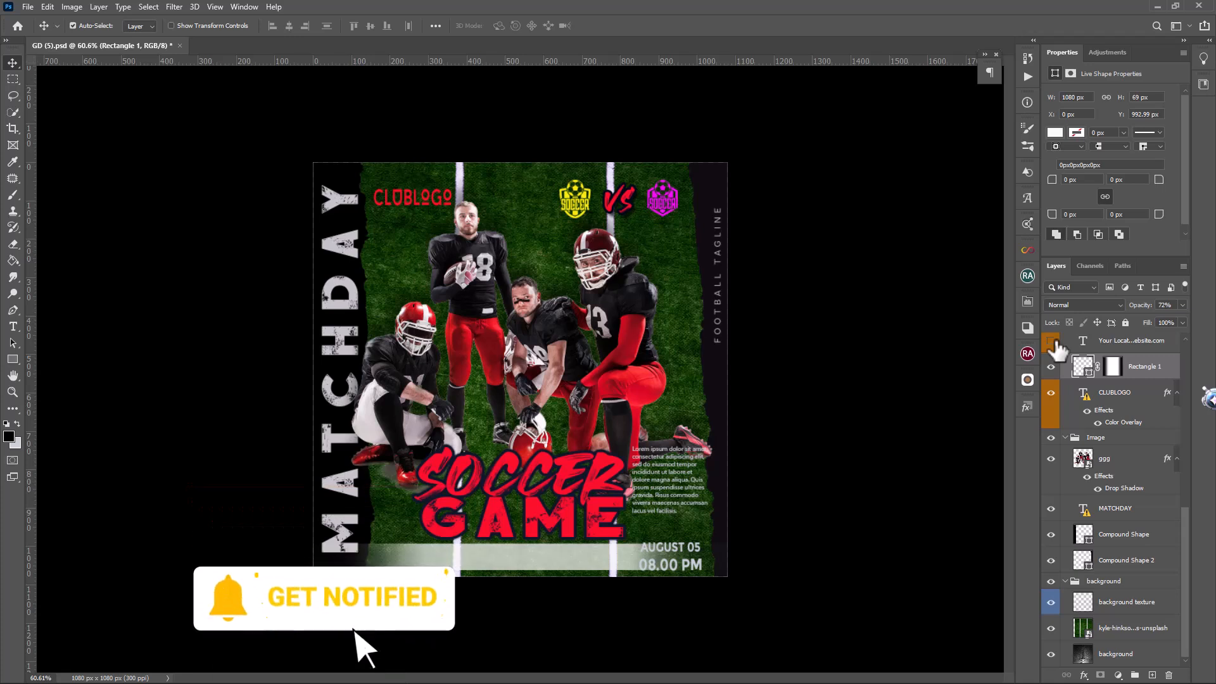
Select the location and website text in the Contact group to check that it is editable, leaving its content as is
{"action": "double_click", "coordinate": [1084, 346]}
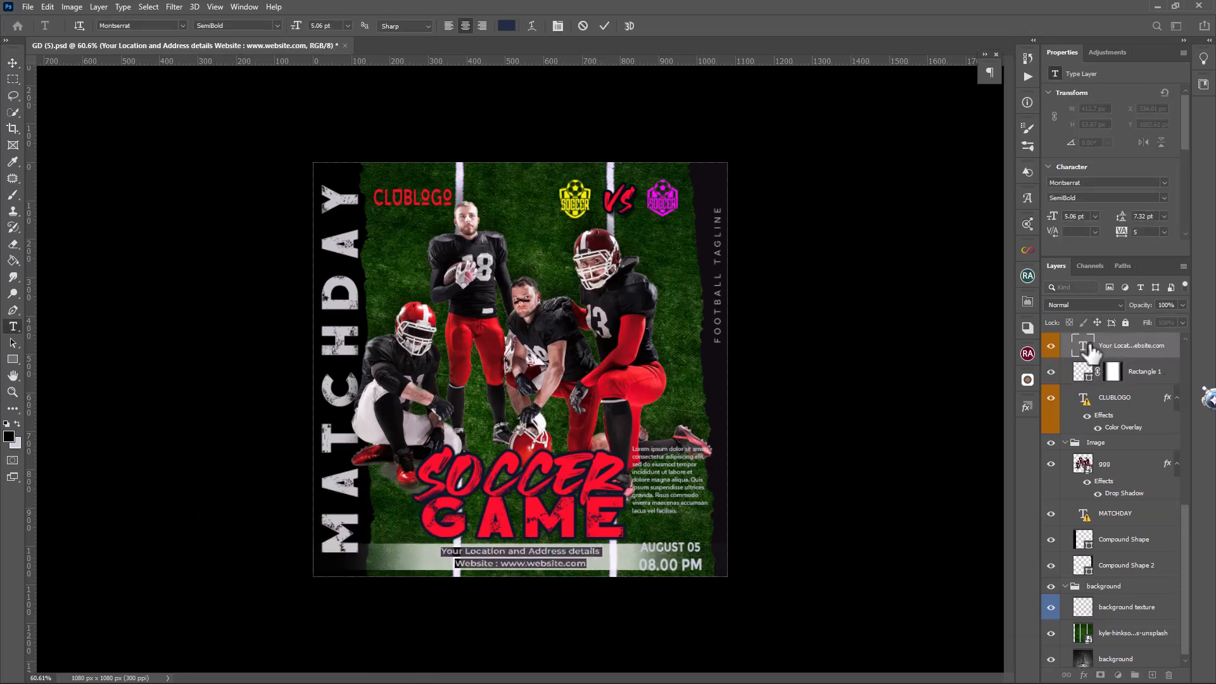
{"action": "left_click", "coordinate": [1089, 353]}
{"action": "scroll", "coordinate": [1115, 443], "scroll_direction": "up", "scroll_amount": 3}
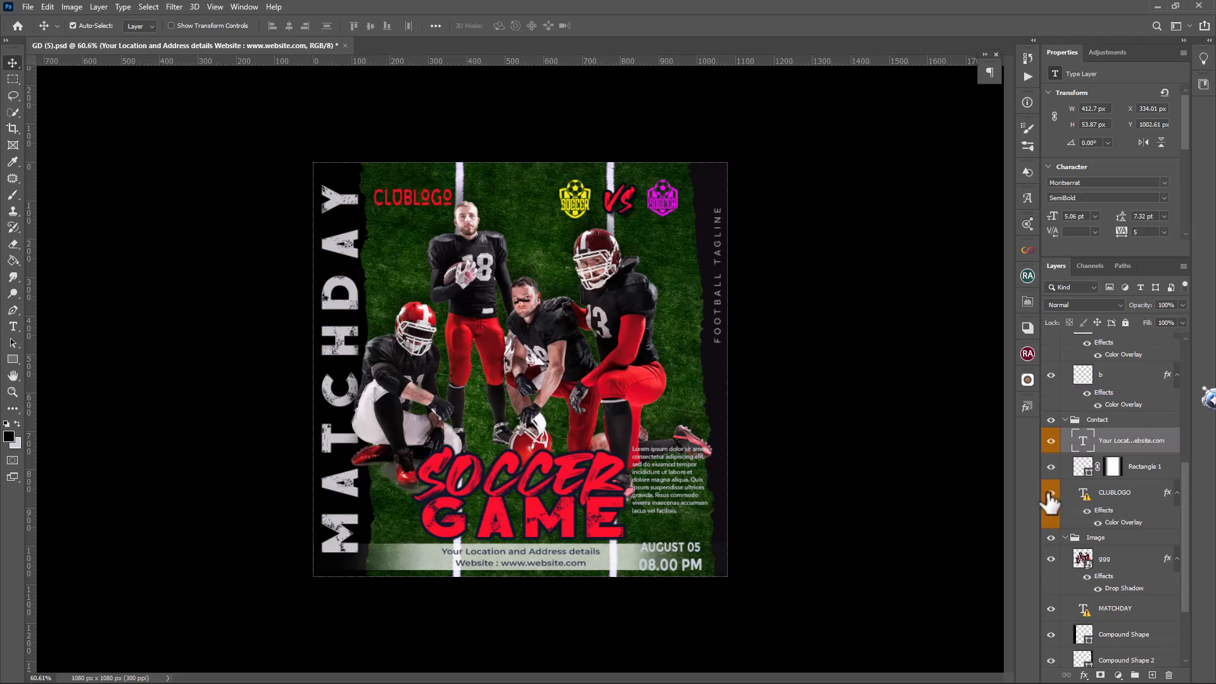
Change the CLUBLOGO text's Color Overlay from red to a very pale lavender white
{"action": "double_click", "coordinate": [1168, 496]}
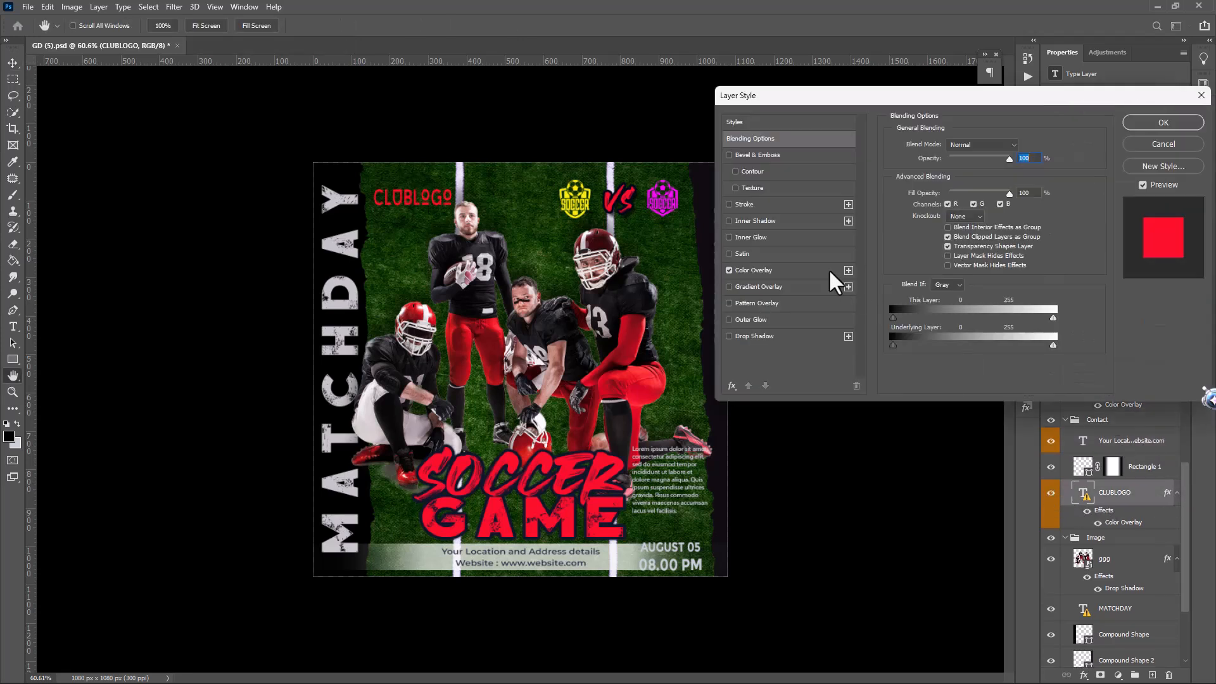
{"action": "left_click", "coordinate": [753, 270]}
{"action": "left_click", "coordinate": [1024, 146]}
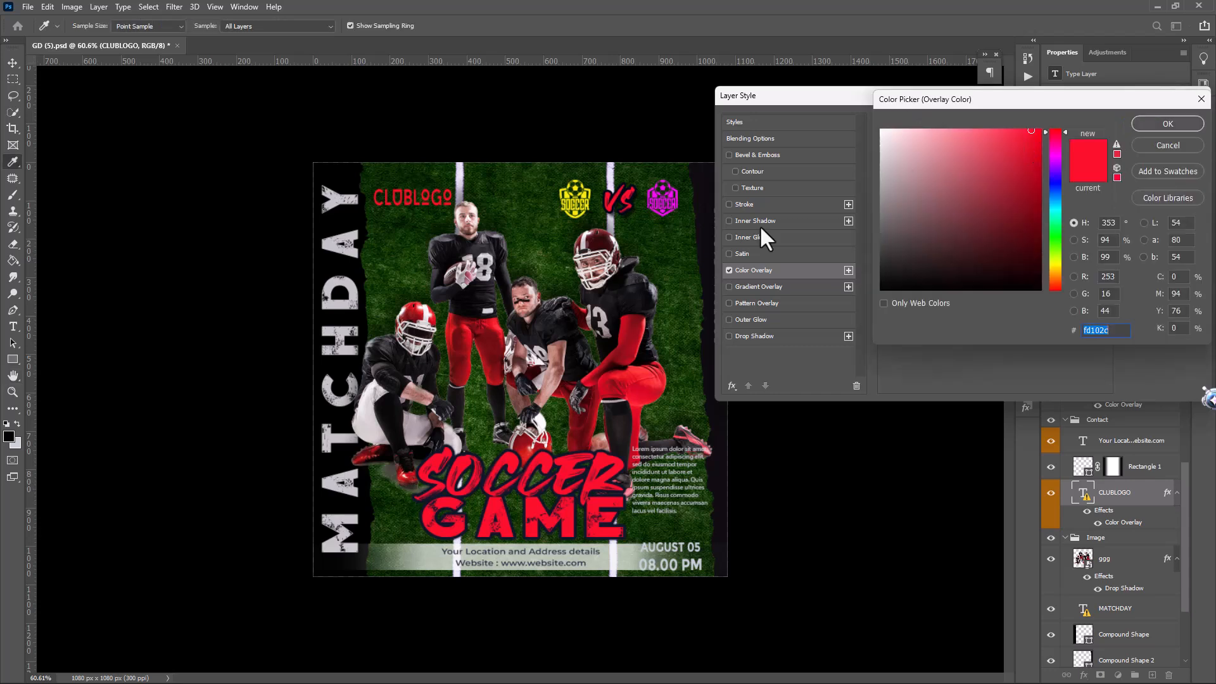
{"action": "left_click", "coordinate": [635, 299]}
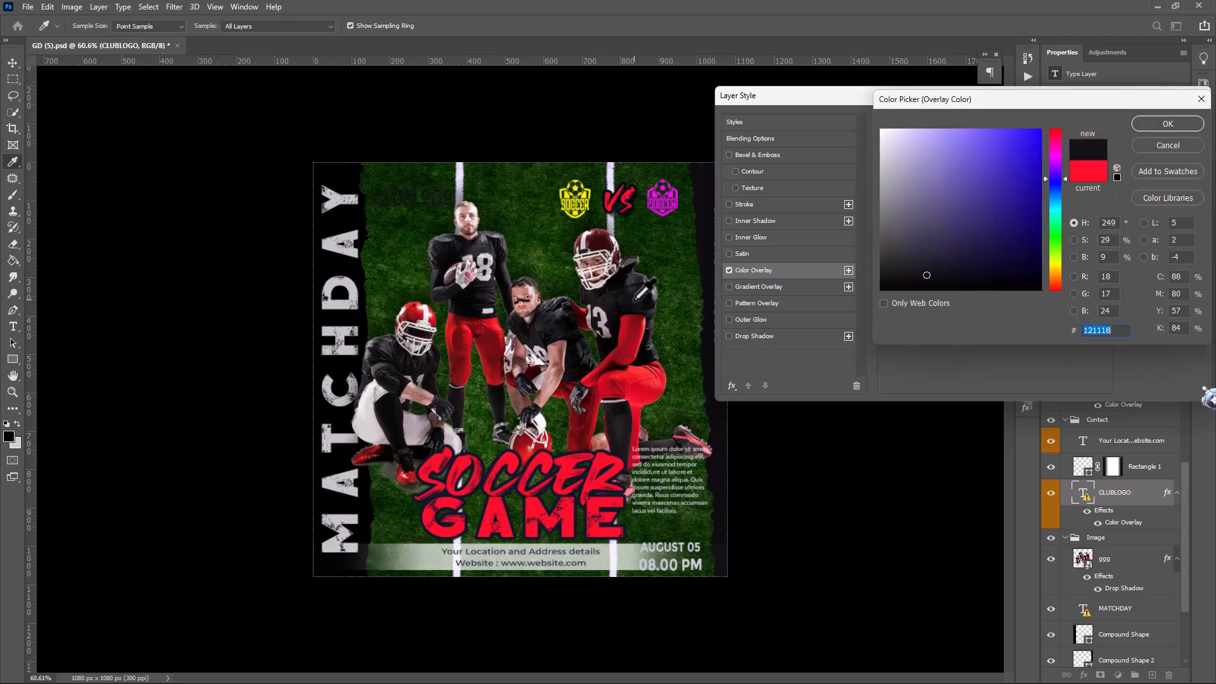
{"action": "left_click", "coordinate": [889, 138]}
{"action": "left_click", "coordinate": [1180, 123]}
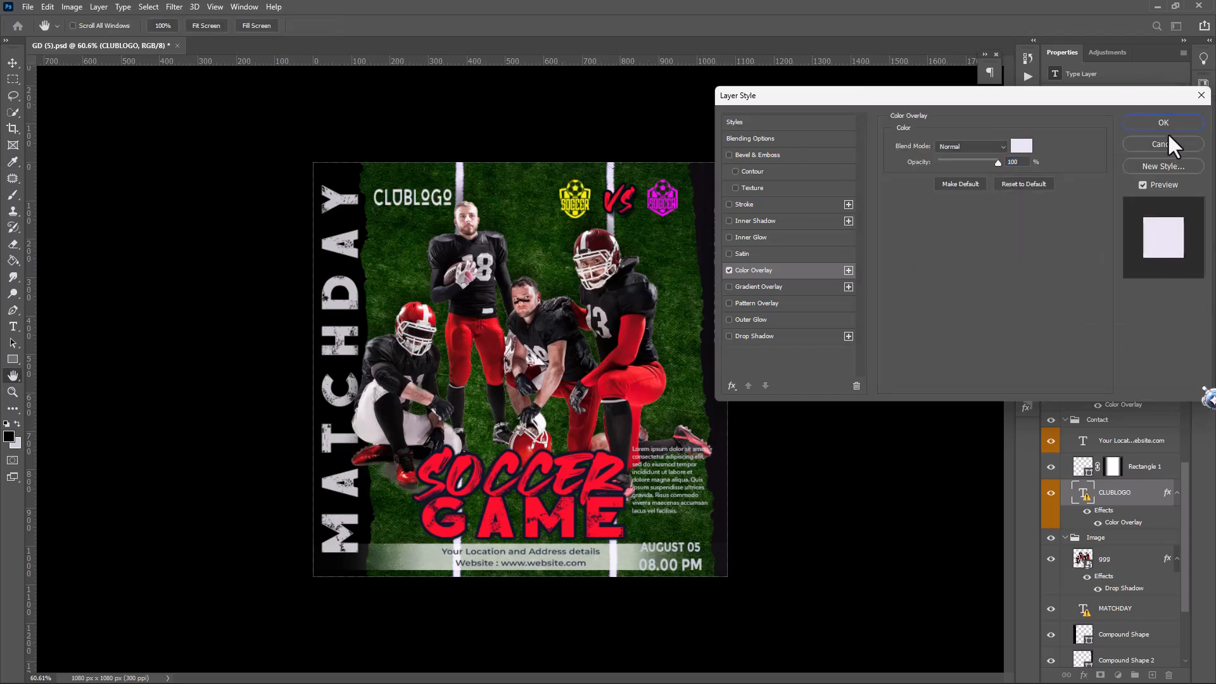
{"action": "left_click", "coordinate": [1168, 131]}
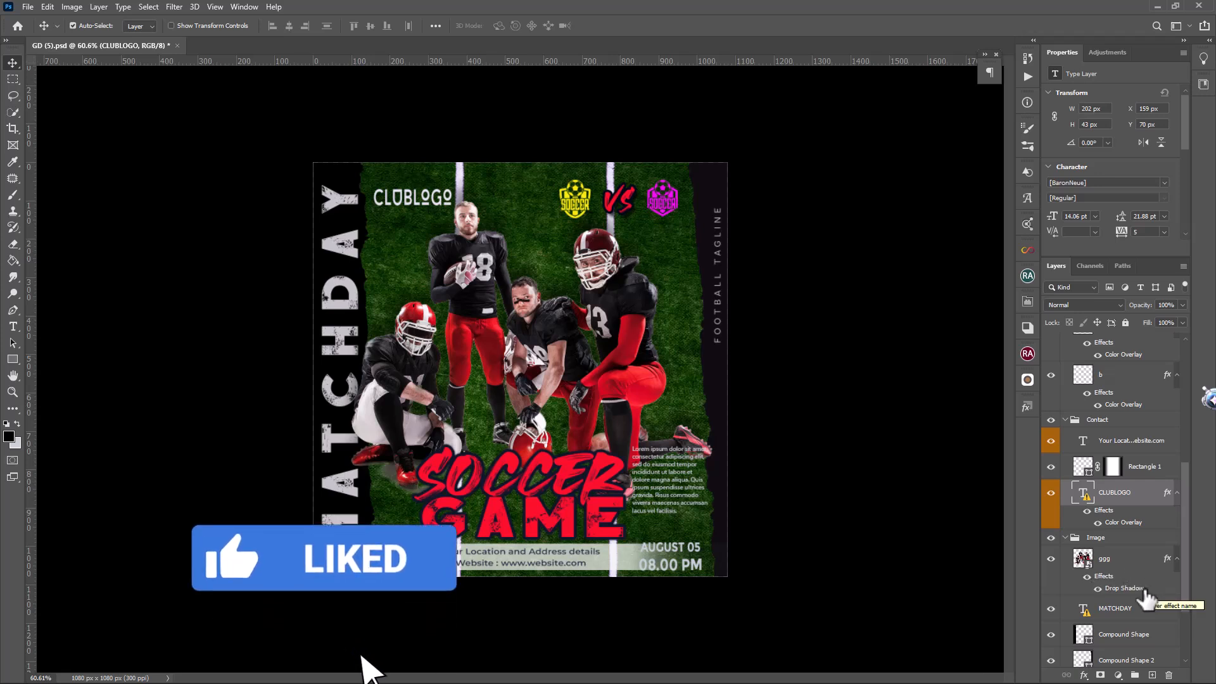
Collapse the club vs club group and recolor the AUGUST 05 08.00 PM text to black 000000
{"action": "scroll", "coordinate": [1149, 605], "scroll_direction": "down", "scroll_amount": 3}
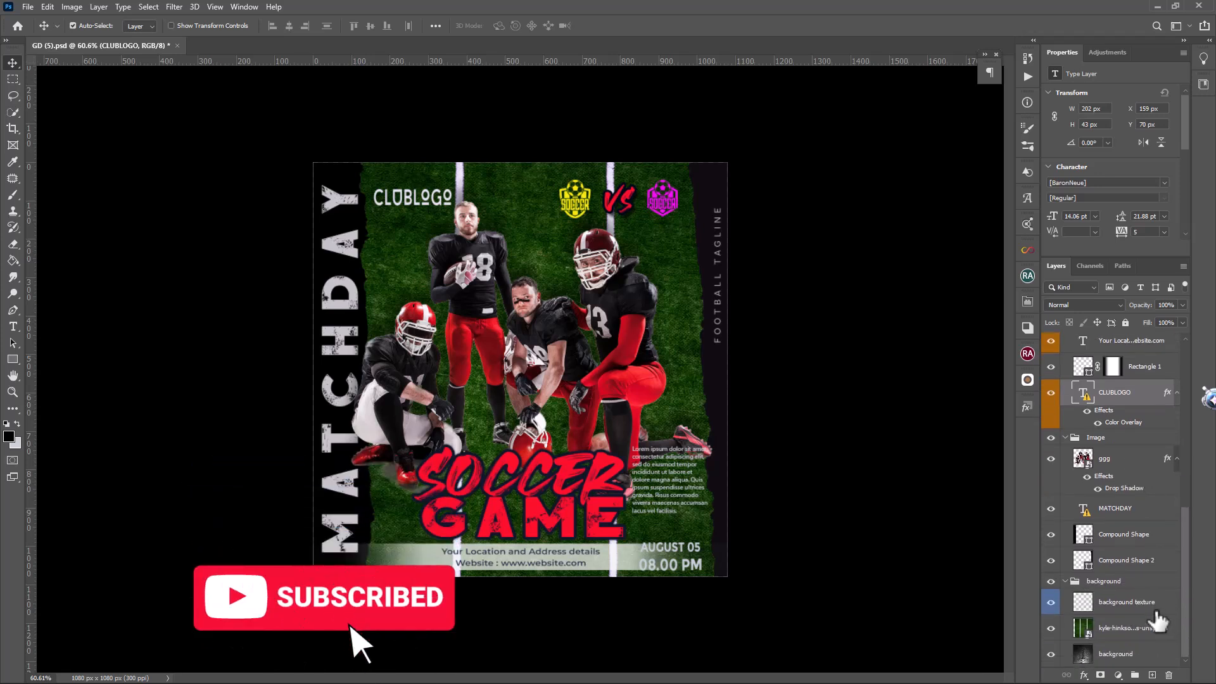
{"action": "scroll", "coordinate": [1158, 622], "scroll_direction": "up", "scroll_amount": 8}
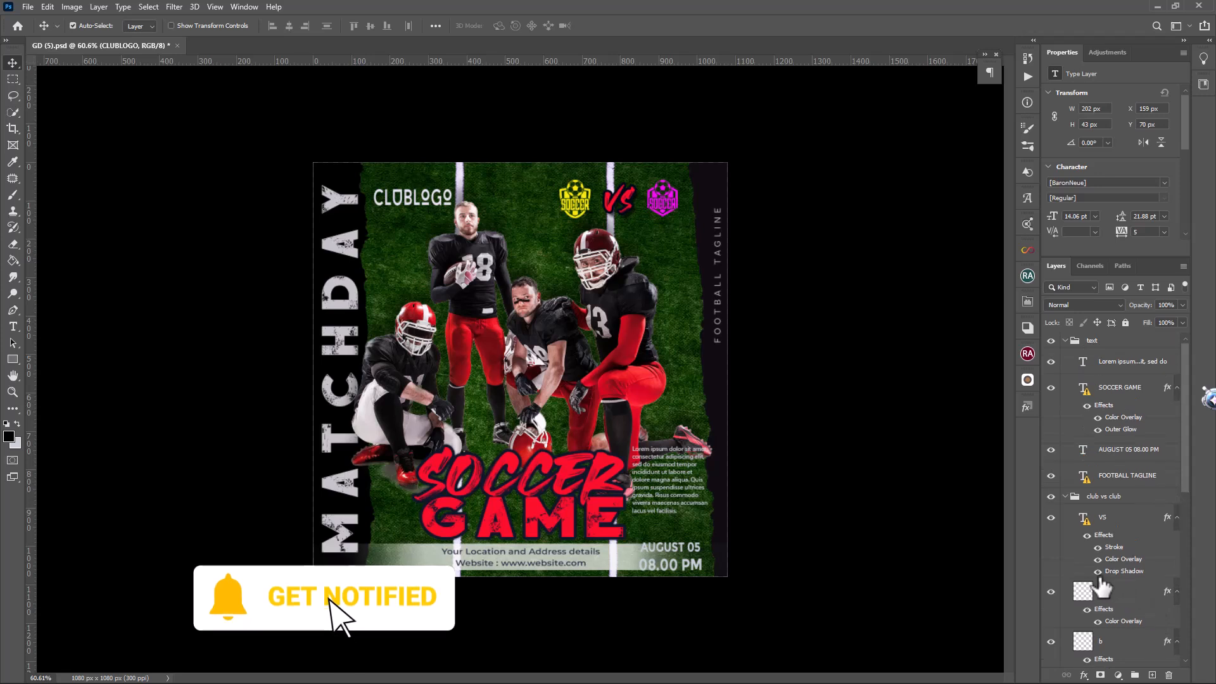
{"action": "left_click", "coordinate": [1065, 495]}
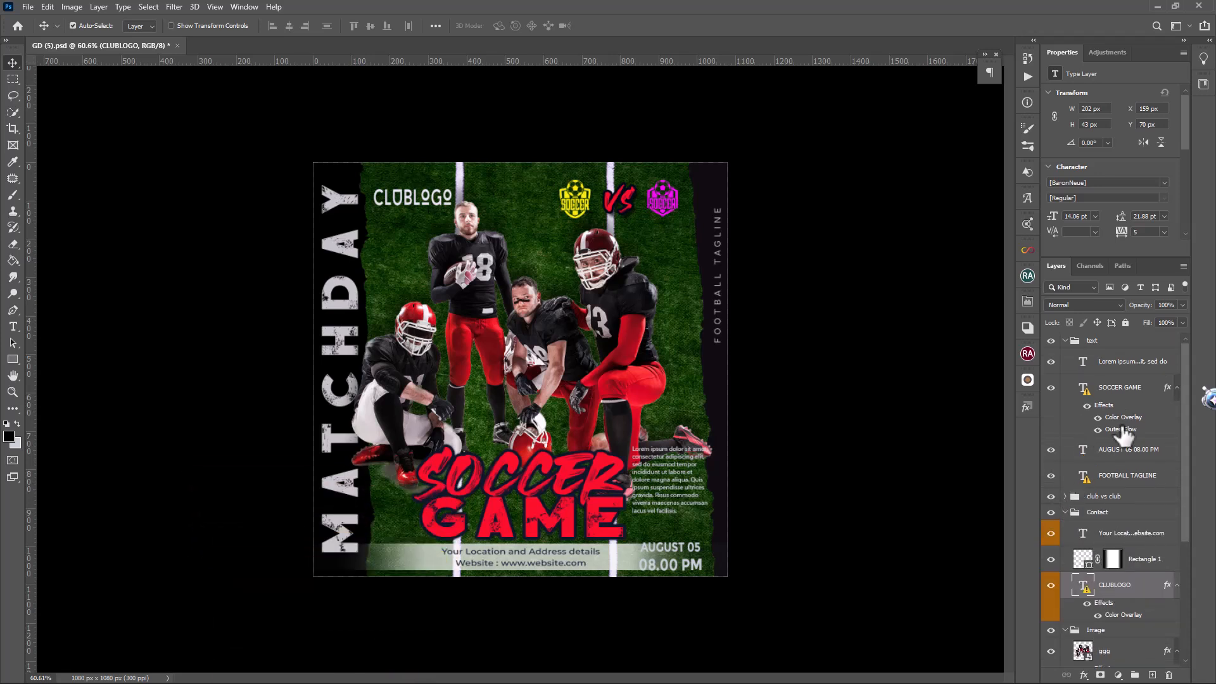
{"action": "left_click", "coordinate": [1051, 450]}
{"action": "left_click", "coordinate": [1052, 450]}
{"action": "left_click", "coordinate": [1084, 457]}
{"action": "double_click", "coordinate": [1083, 451]}
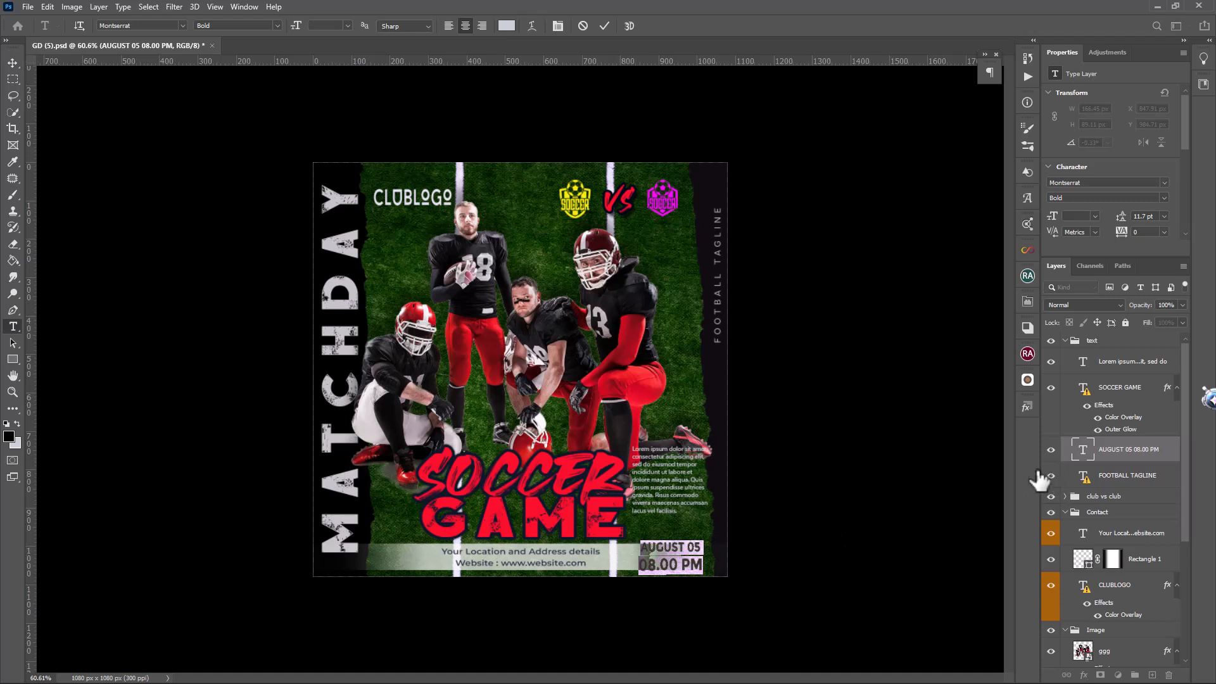
{"action": "left_click", "coordinate": [9, 437]}
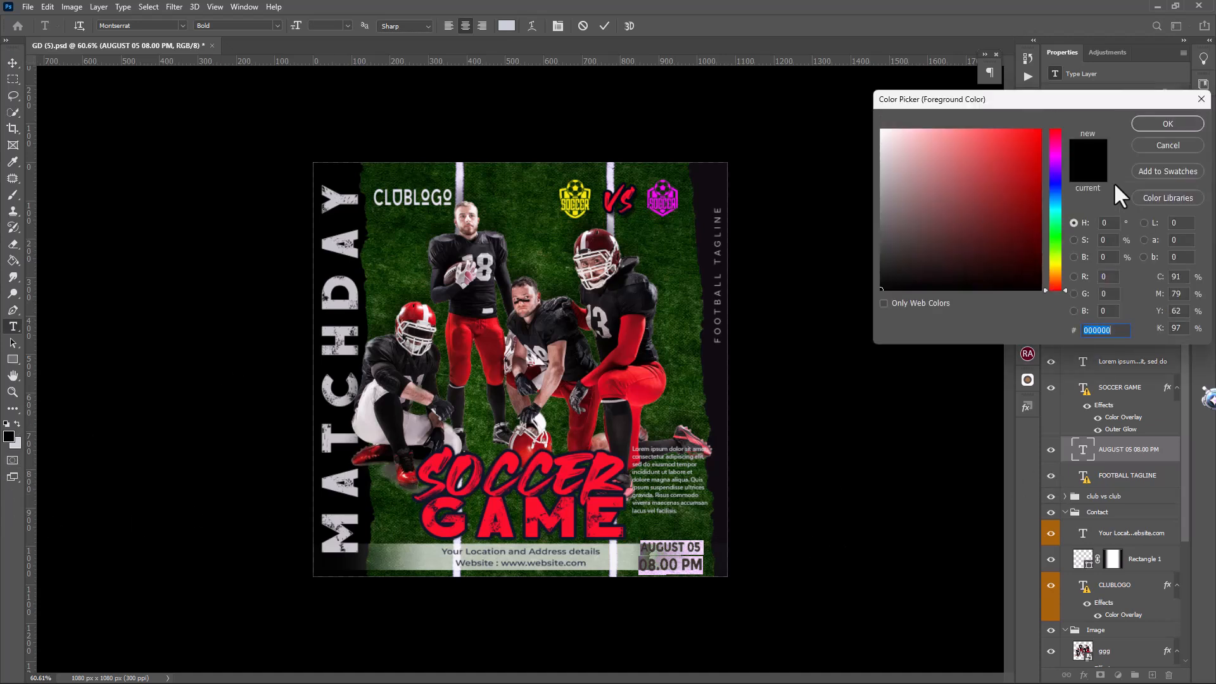
{"action": "left_click", "coordinate": [1182, 126]}
{"action": "left_click", "coordinate": [1150, 452]}
{"action": "key", "text": "v"}
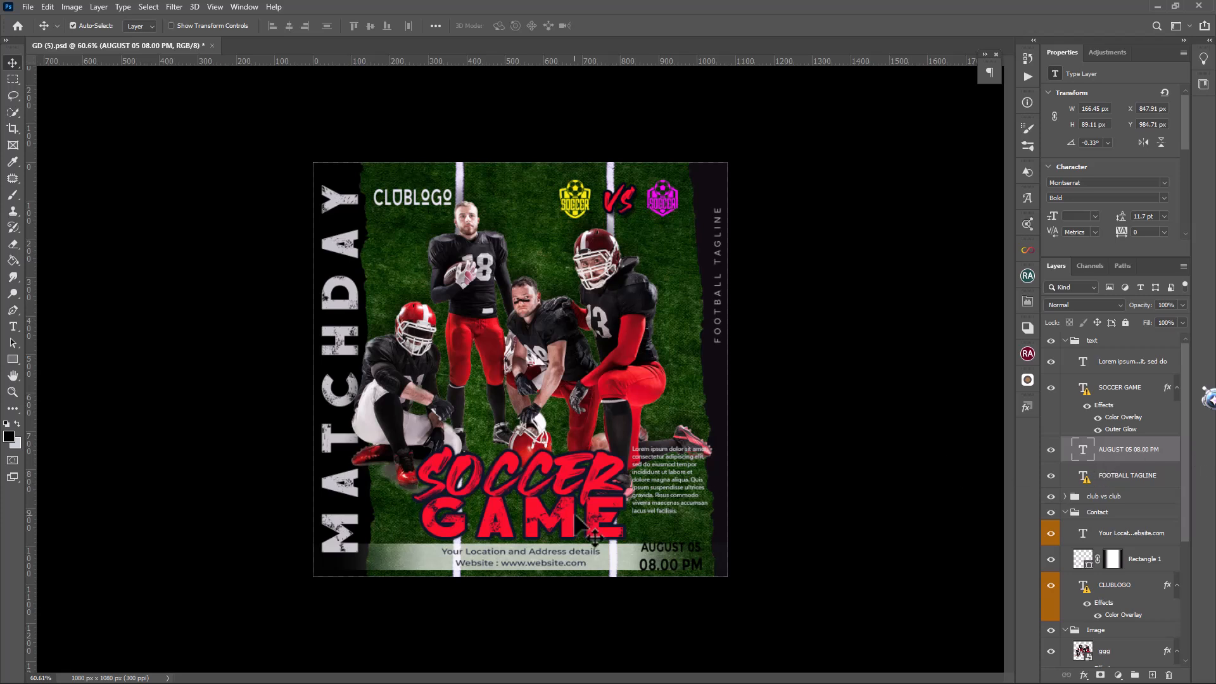
Open the Lorem ipsum paragraph for text editing and select all its text, leaving the wording as is
{"action": "left_click", "coordinate": [696, 489]}
{"action": "double_click", "coordinate": [1082, 359]}
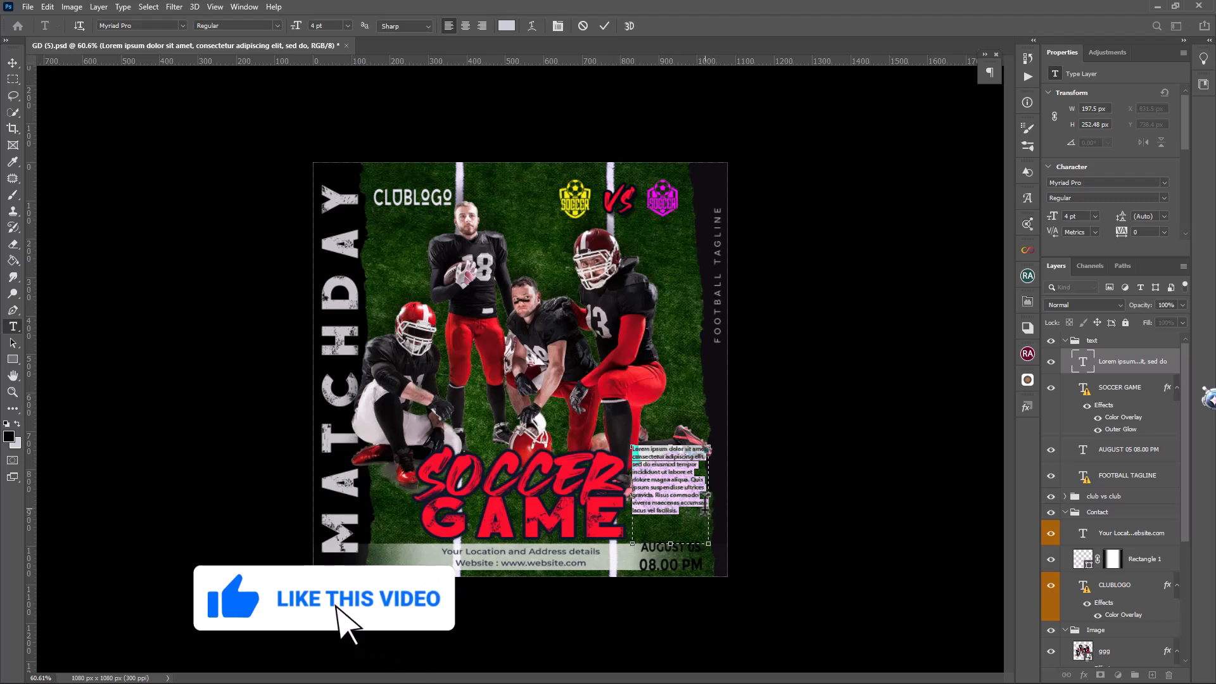
{"action": "left_click_drag", "start_coordinate": [705, 508], "coordinate": [741, 537]}
{"action": "key", "text": "ctrl+a"}
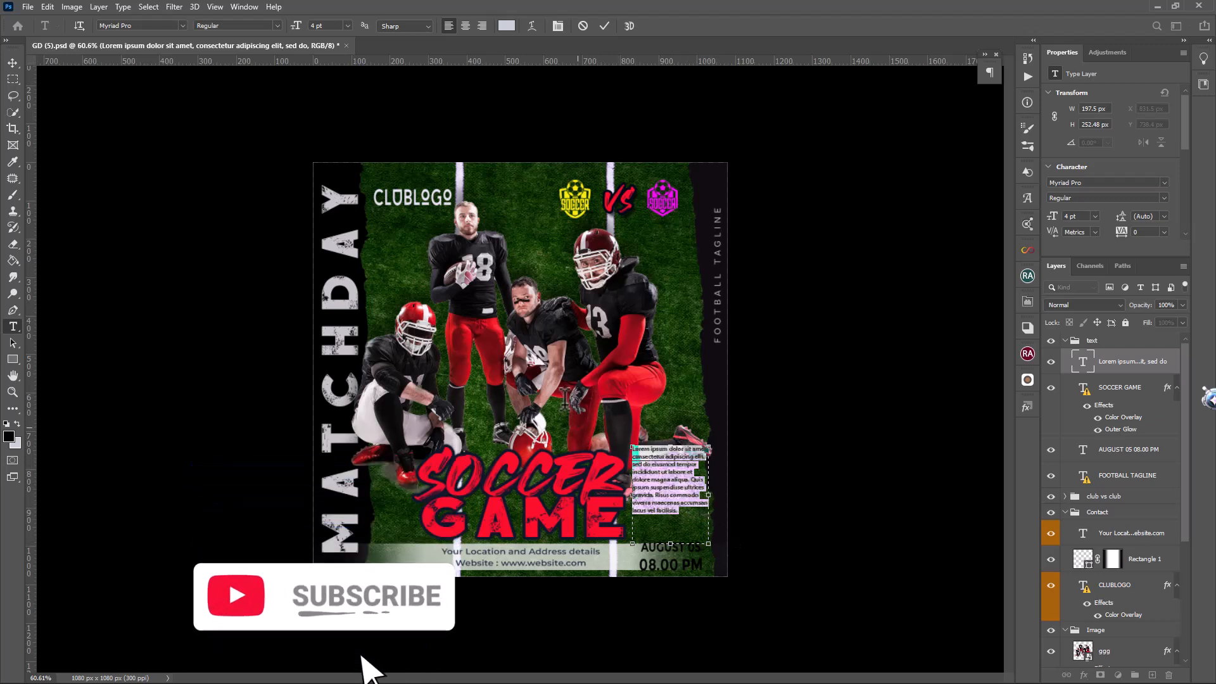
{"action": "left_click", "coordinate": [1160, 367]}
{"action": "key", "text": "v"}
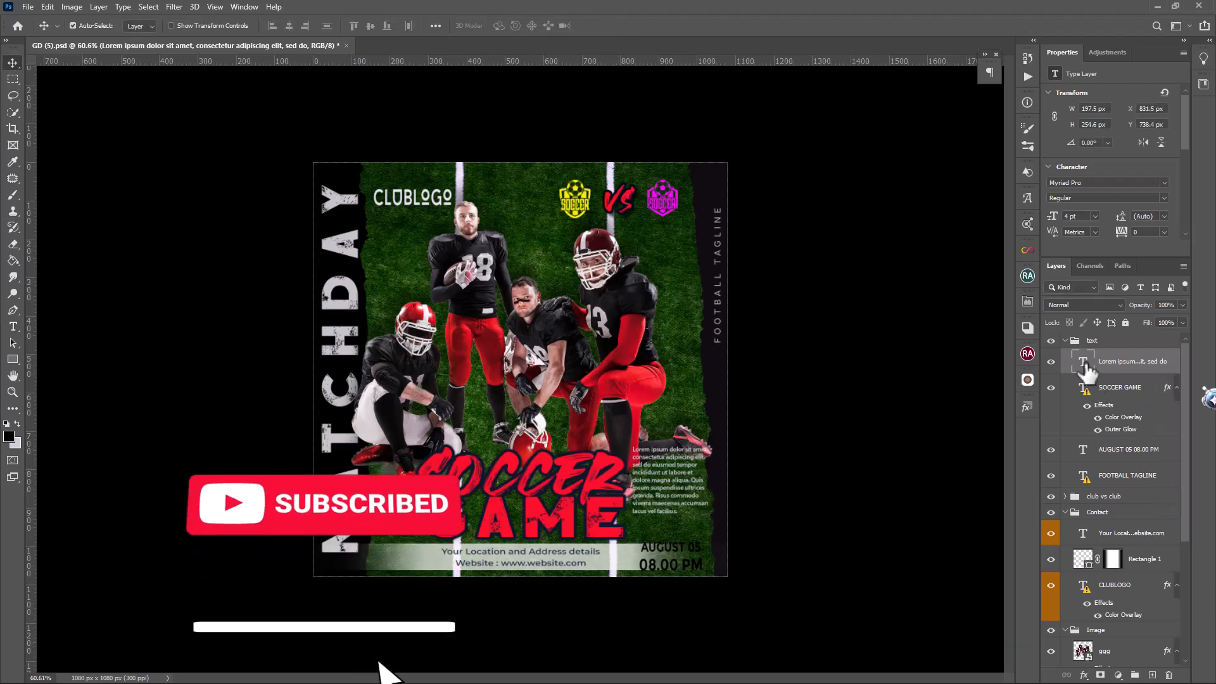
Collapse the text group and hide the green field photo layer in the background group
{"action": "left_click", "coordinate": [1067, 341]}
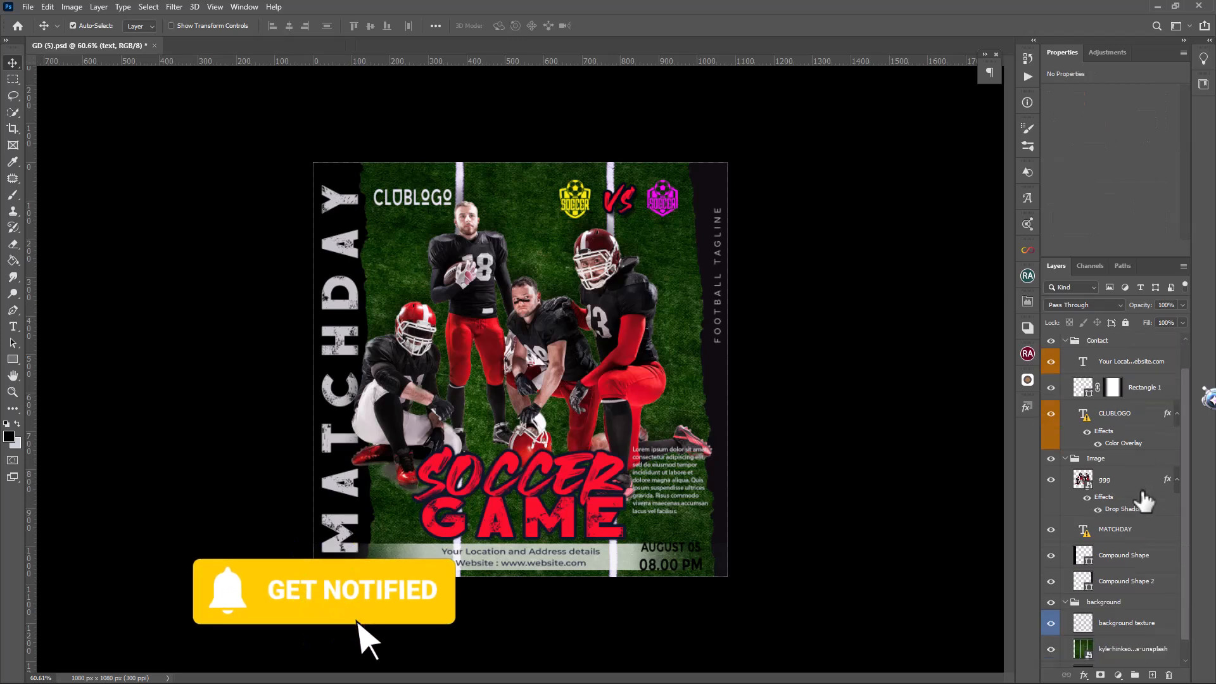
{"action": "scroll", "coordinate": [1140, 537], "scroll_direction": "down", "scroll_amount": 2}
{"action": "left_click", "coordinate": [1134, 629]}
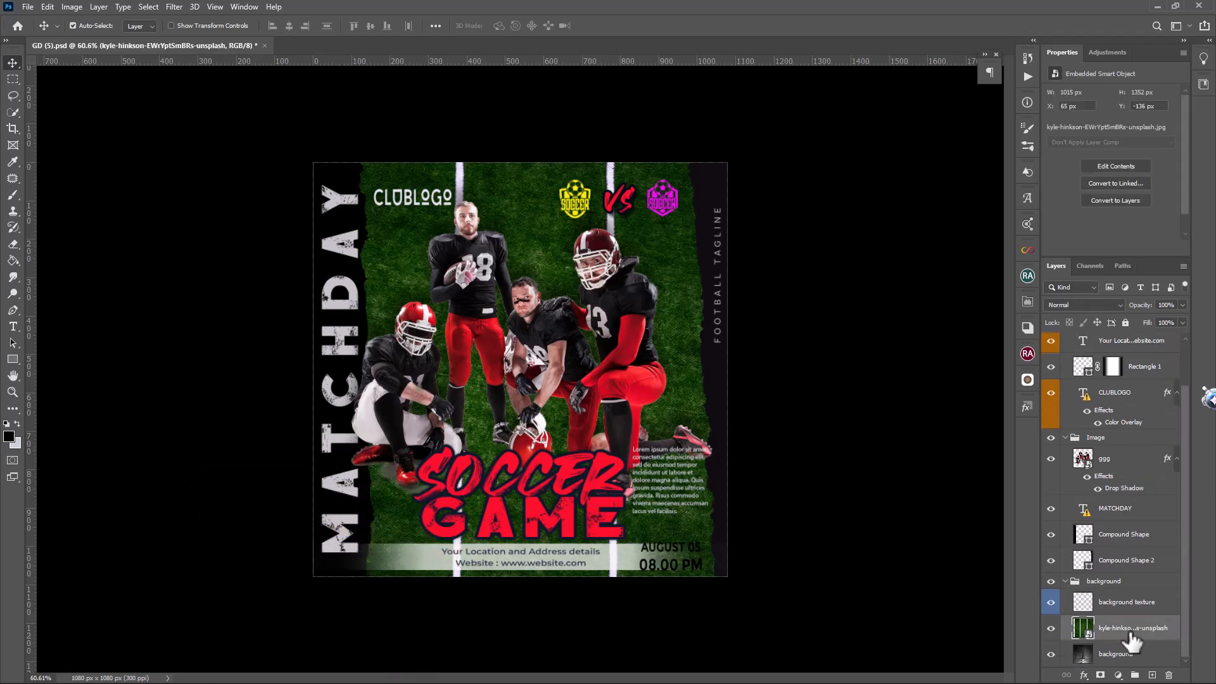
{"action": "left_click", "coordinate": [1050, 629]}
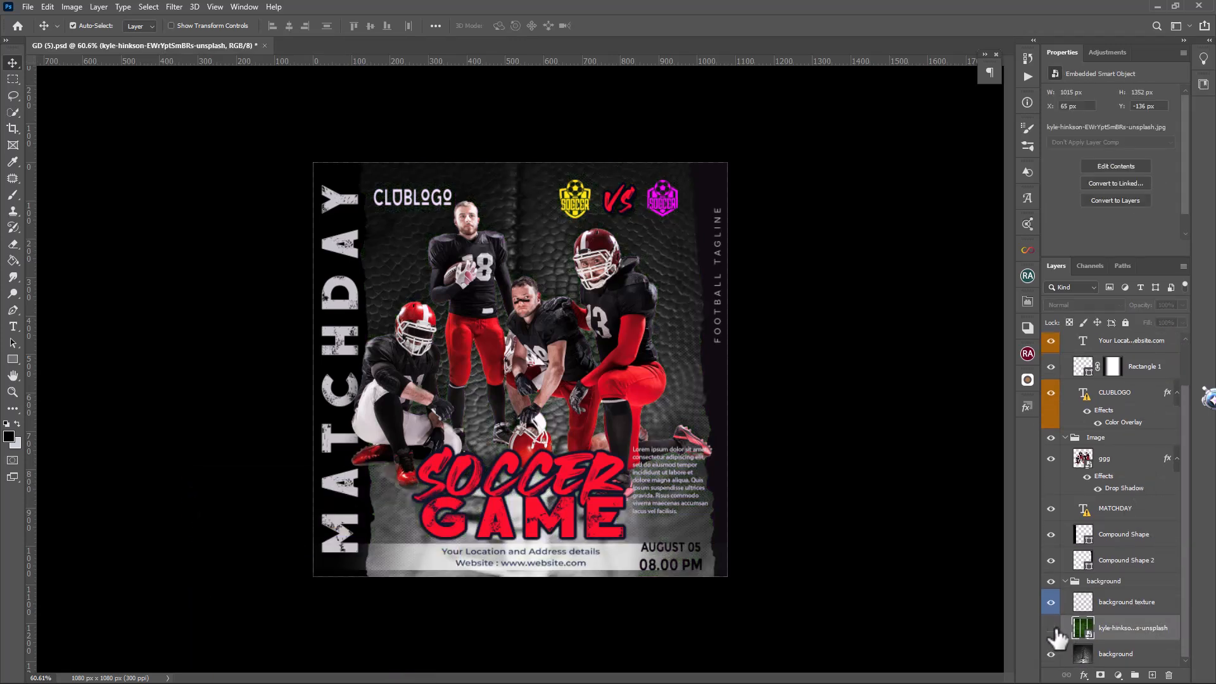
Toggle the background leather layer to identify it and apply a red db0724 Color Overlay to it
{"action": "left_click", "coordinate": [1170, 658]}
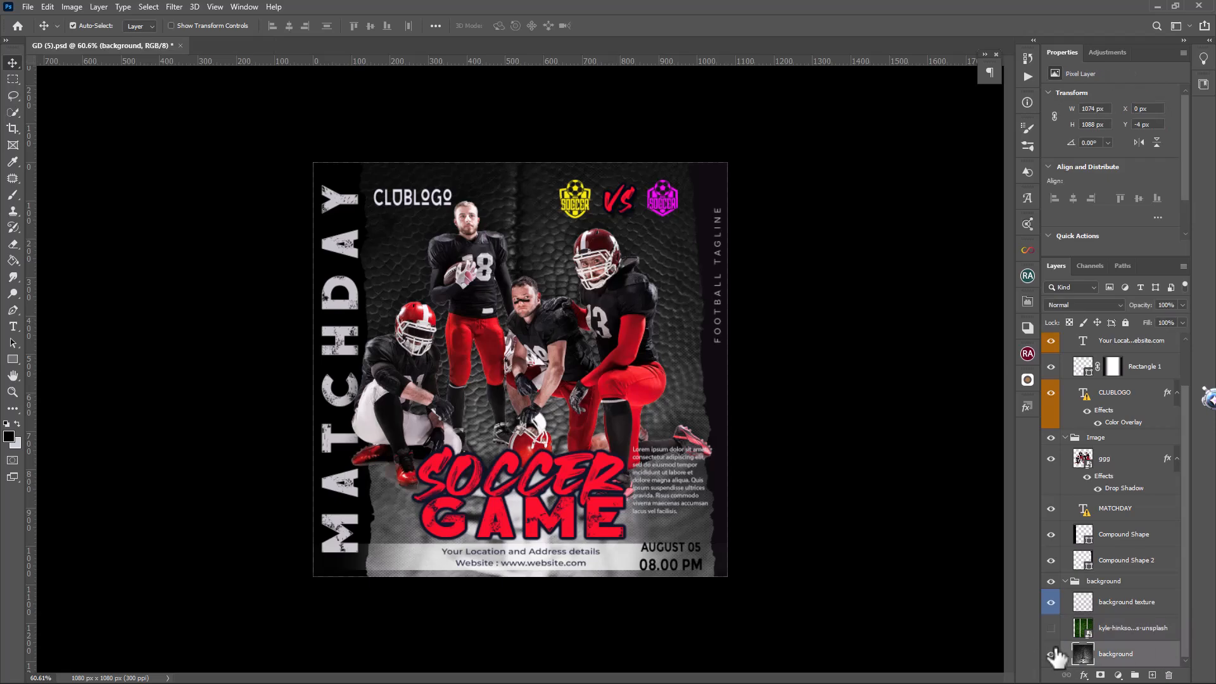
{"action": "left_click", "coordinate": [1050, 654]}
{"action": "left_click", "coordinate": [1051, 654]}
{"action": "double_click", "coordinate": [1167, 656]}
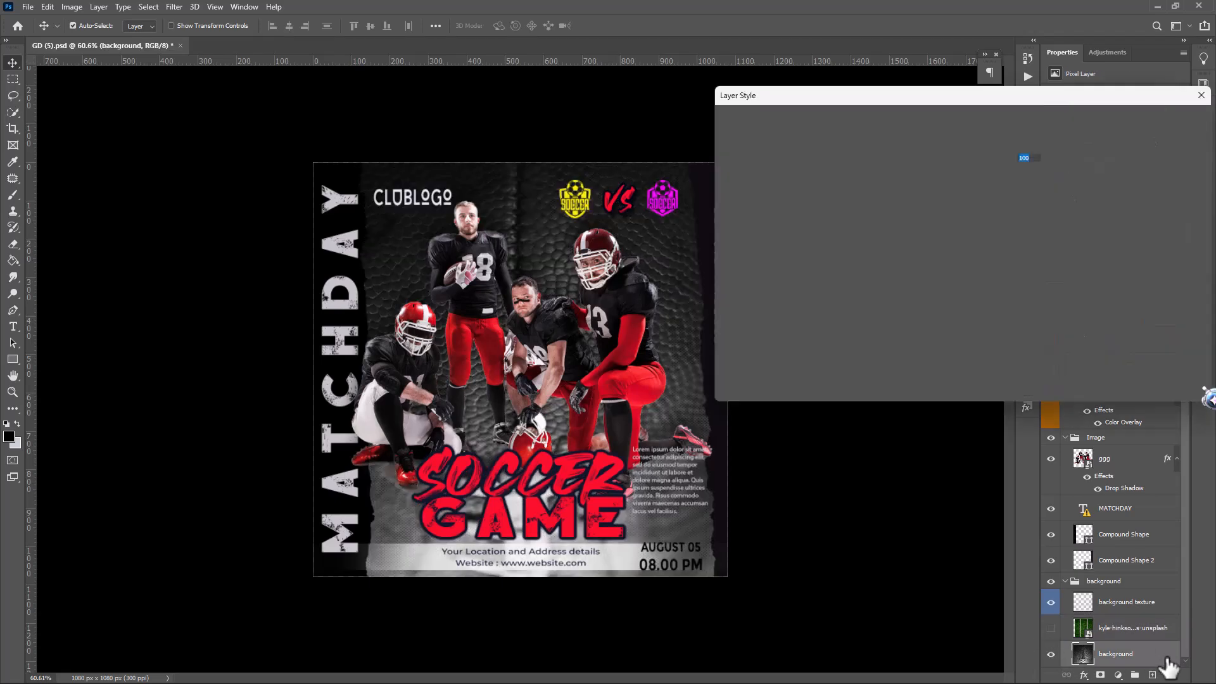
{"action": "left_click", "coordinate": [754, 269]}
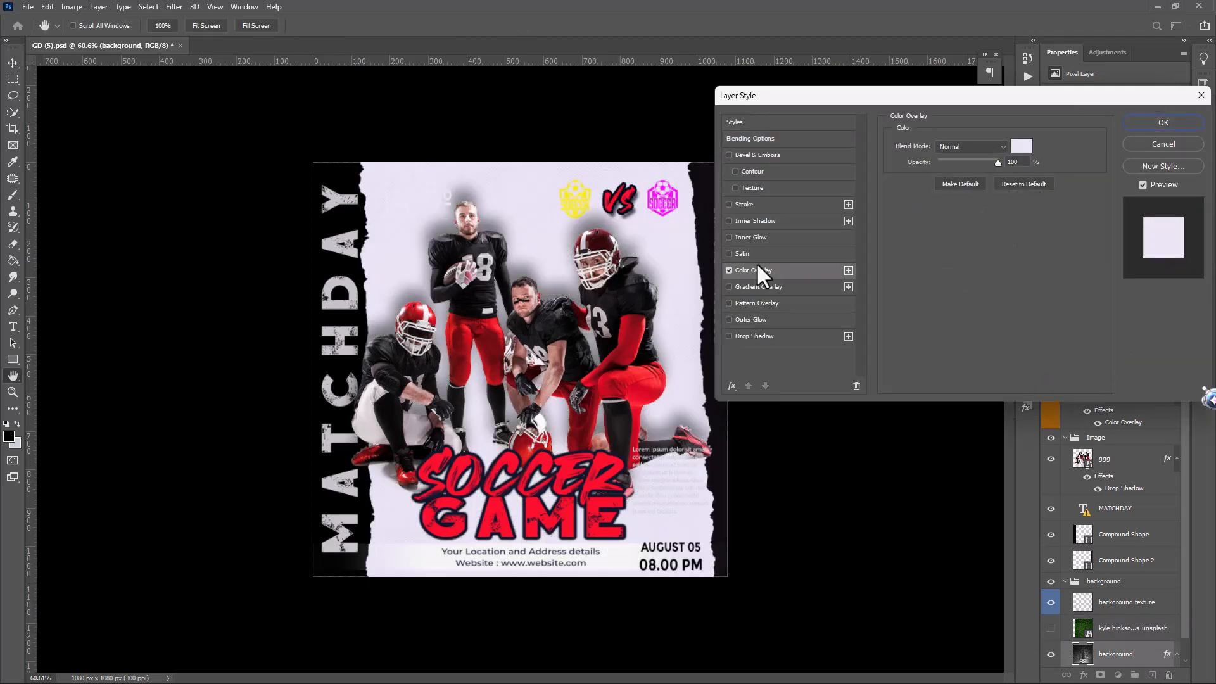
{"action": "left_click", "coordinate": [999, 147]}
{"action": "left_click", "coordinate": [648, 385]}
{"action": "left_click", "coordinate": [1020, 151]}
{"action": "left_click", "coordinate": [654, 378]}
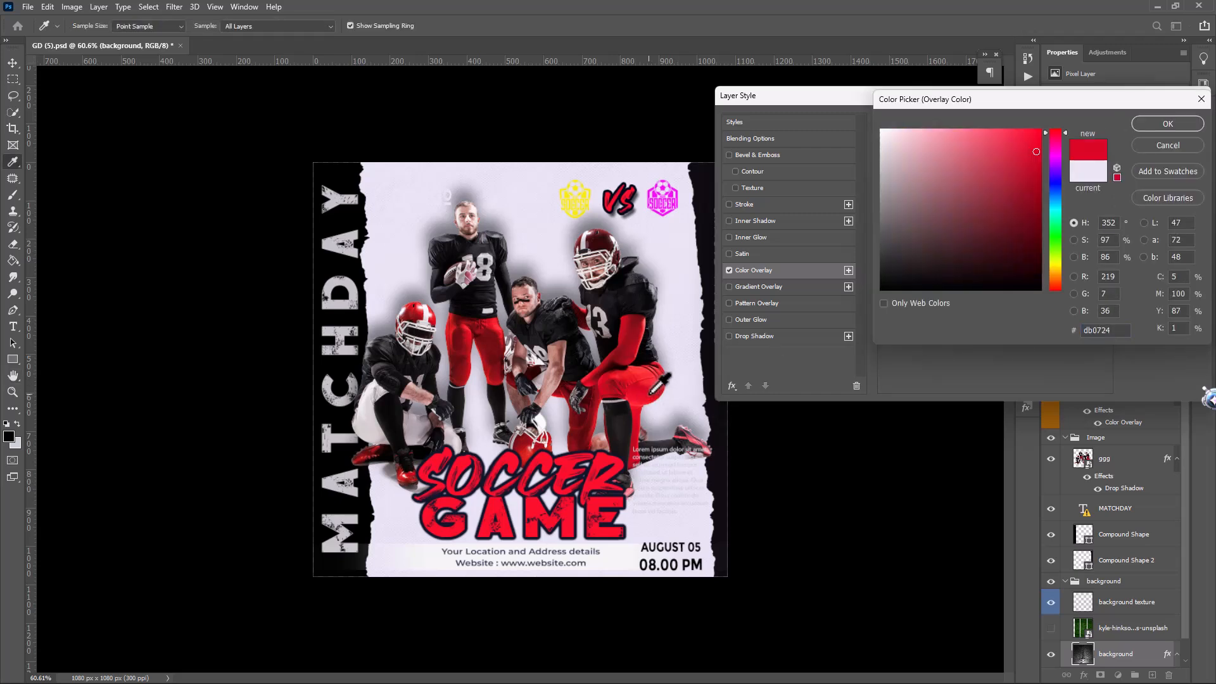
{"action": "left_click", "coordinate": [1166, 125]}
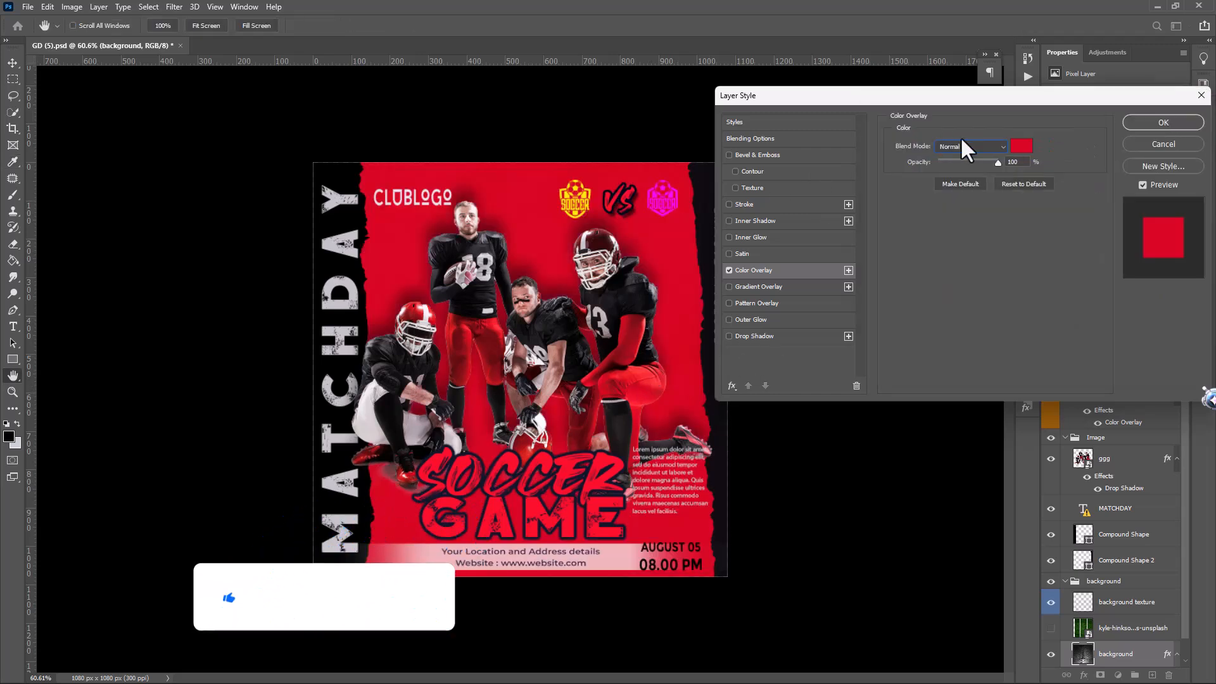
Set the background layer's Color Overlay to the Color blend mode and lower its opacity to about 56%
{"action": "left_click", "coordinate": [968, 147]}
{"action": "left_click", "coordinate": [979, 442]}
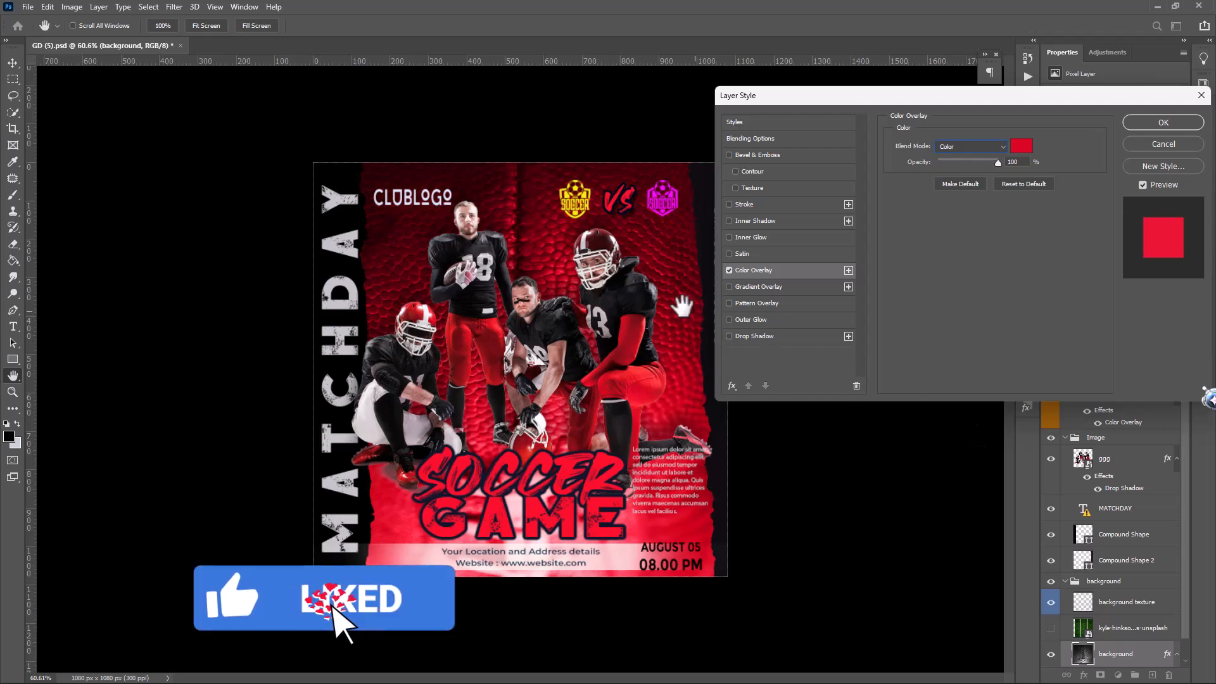
{"action": "left_click_drag", "start_coordinate": [952, 101], "coordinate": [1065, 77]}
{"action": "left_click_drag", "start_coordinate": [1109, 139], "coordinate": [1084, 140]}
Change the background layer's Color Overlay to brown 6f3b22 and apply the layer style
{"action": "left_click", "coordinate": [1134, 121]}
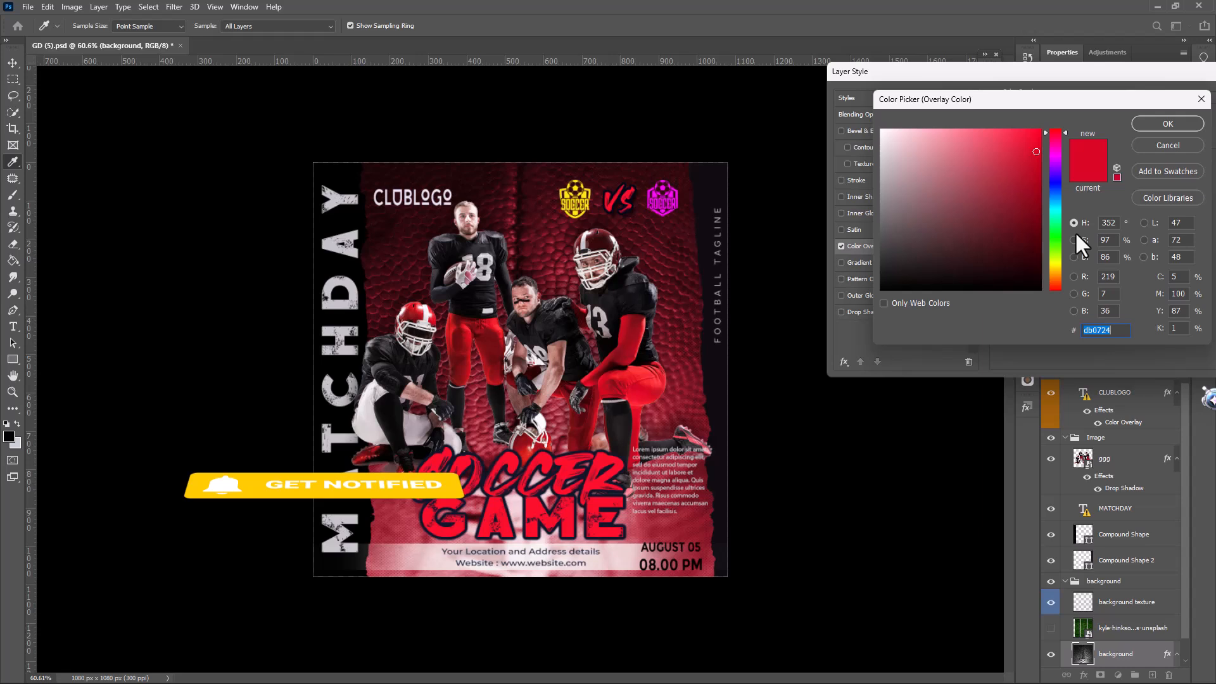
{"action": "left_click", "coordinate": [1054, 272]}
{"action": "left_click", "coordinate": [1019, 238]}
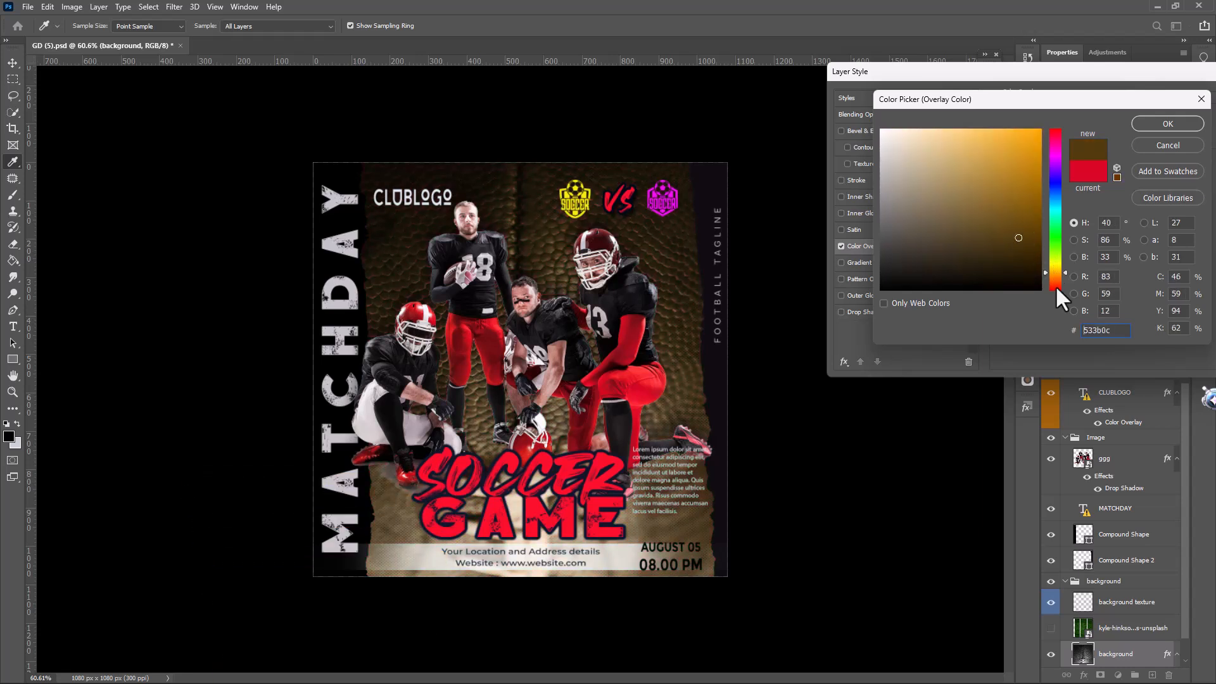
{"action": "left_click", "coordinate": [1056, 280]}
{"action": "left_click", "coordinate": [993, 221]}
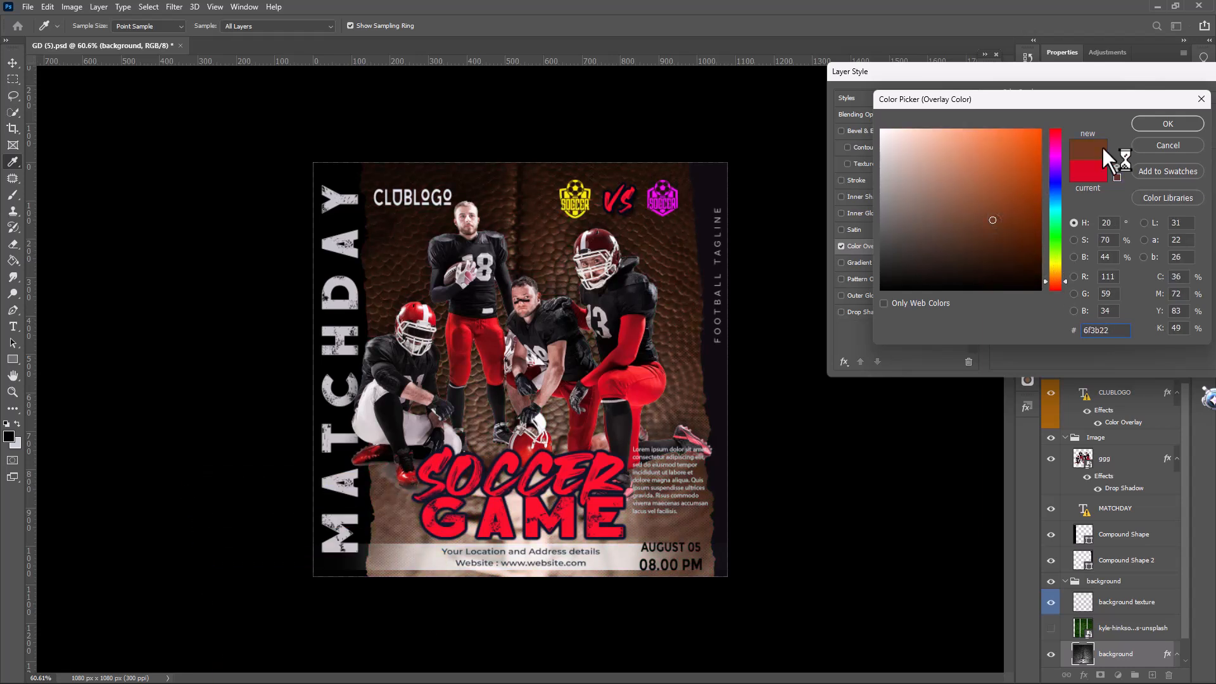
{"action": "left_click", "coordinate": [1168, 124]}
{"action": "left_click_drag", "start_coordinate": [1149, 70], "coordinate": [1056, 49]}
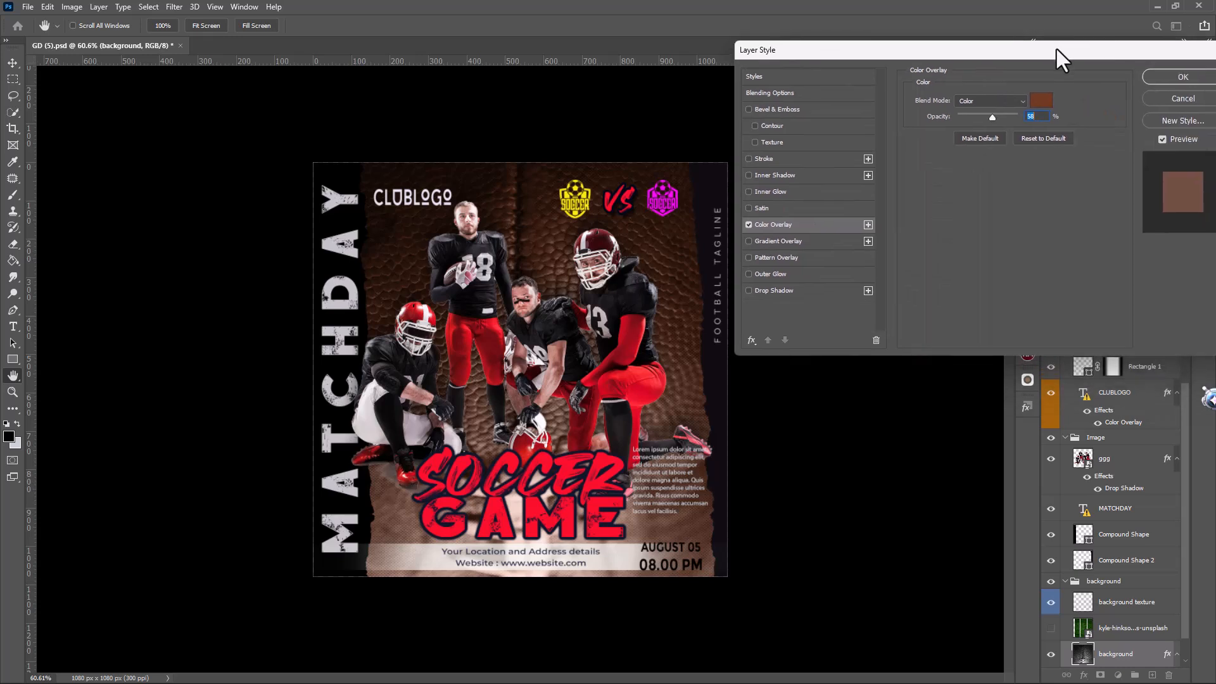
{"action": "left_click", "coordinate": [1182, 78]}
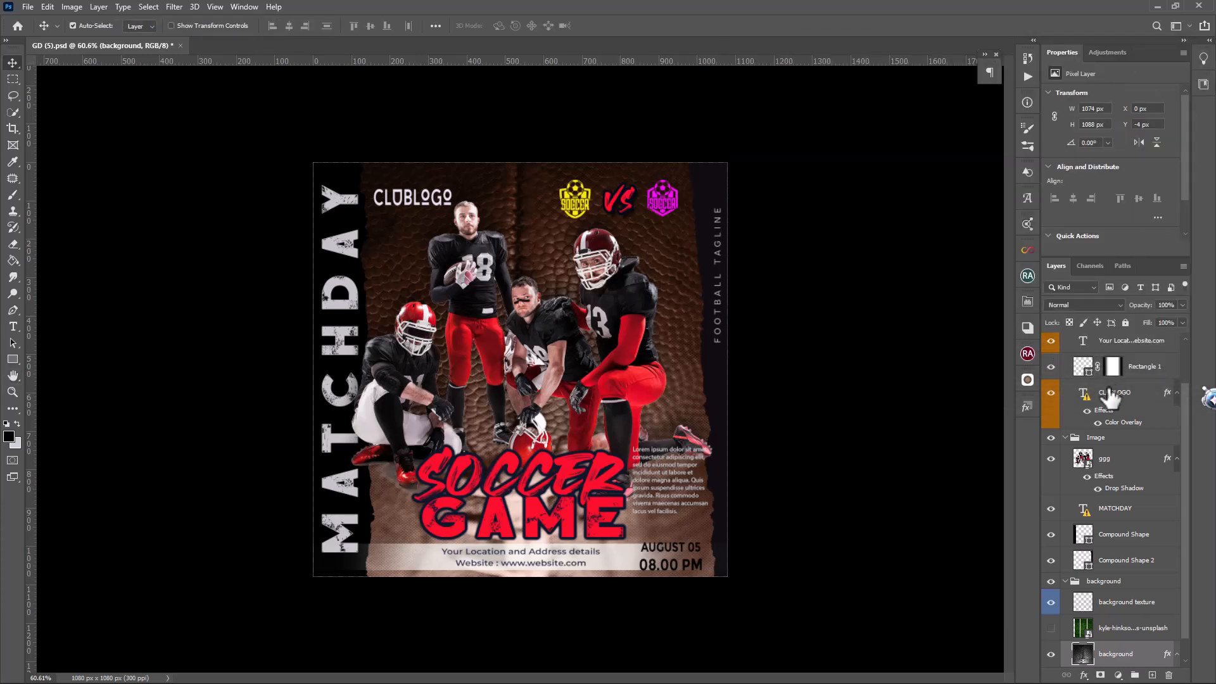
{"action": "scroll", "coordinate": [1119, 424], "scroll_direction": "up", "scroll_amount": 2}
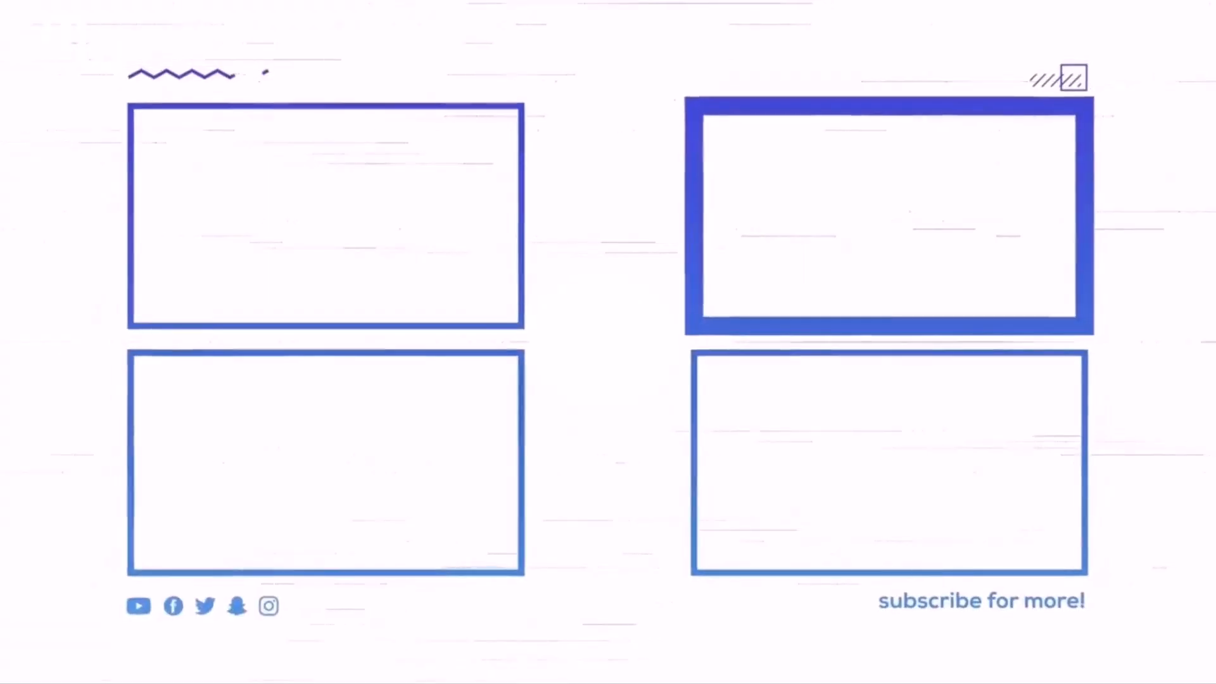